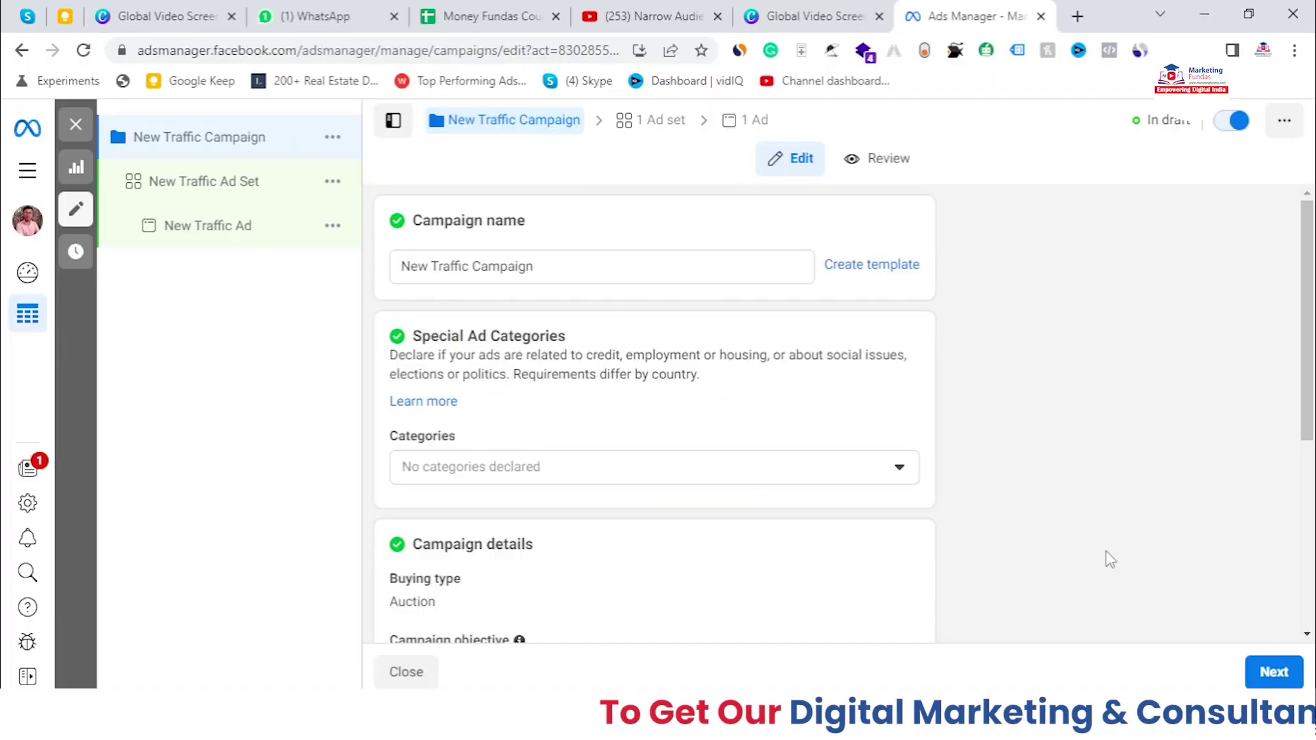
# - Review the New Traffic Campaign settings, then switch to the New Traffic Ad Set via the '1 Ad set' breadcrumb
pyautogui.scroll(-5, 1108, 558)
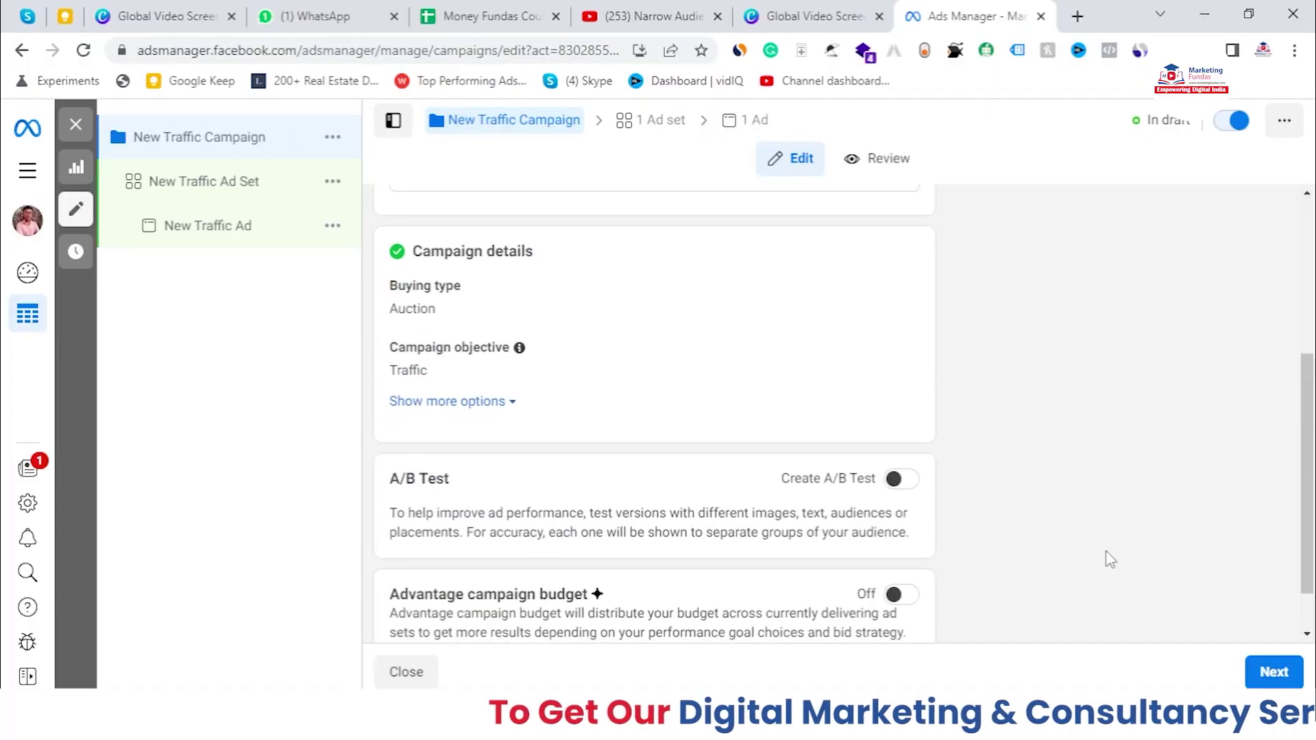
pyautogui.scroll(5, 1108, 558)
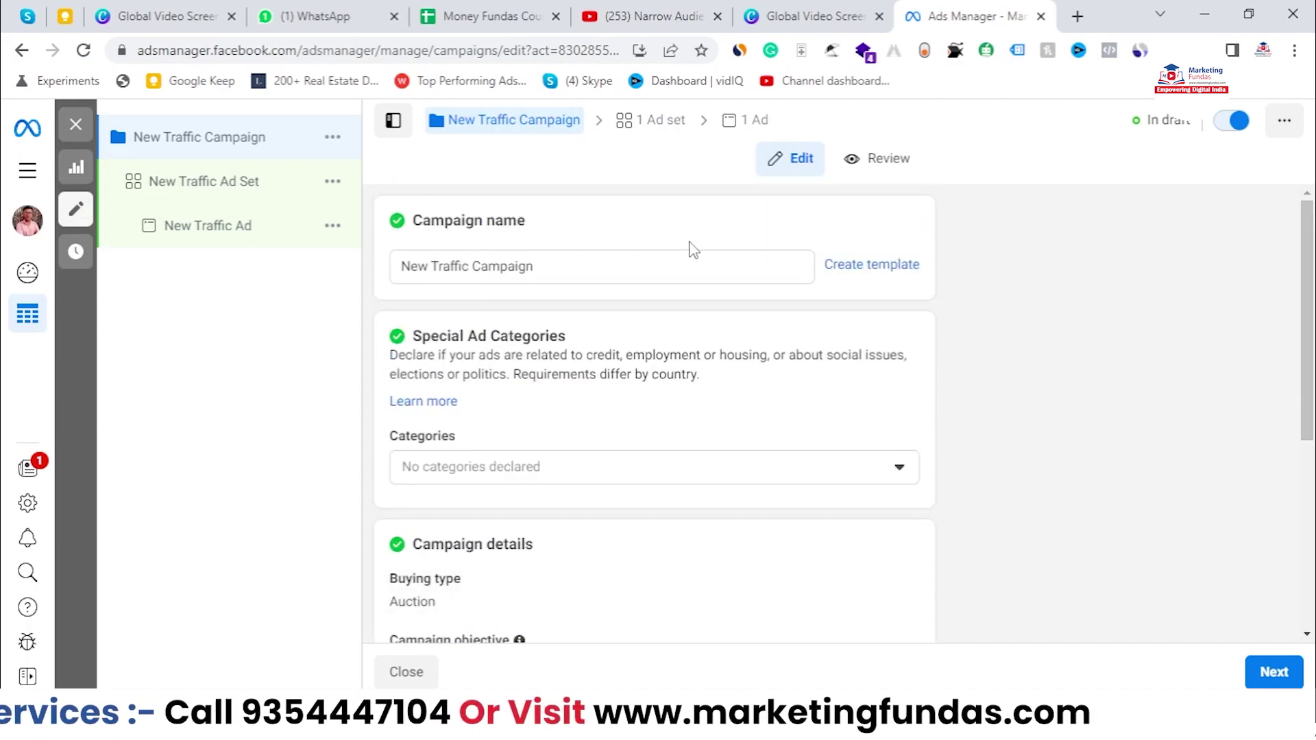
pyautogui.scroll(-3, 1151, 332)
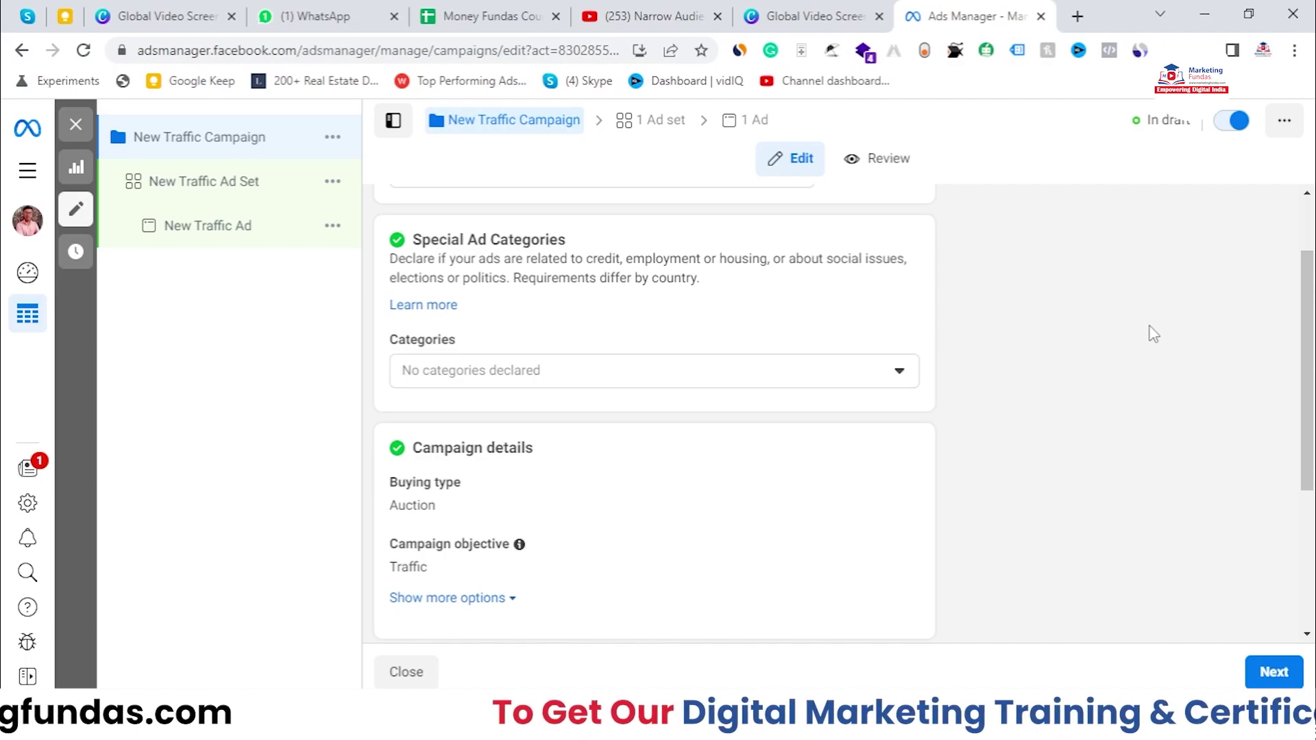
pyautogui.scroll(3, 1111, 350)
pyautogui.scroll(-4, 988, 465)
pyautogui.scroll(-1, 986, 466)
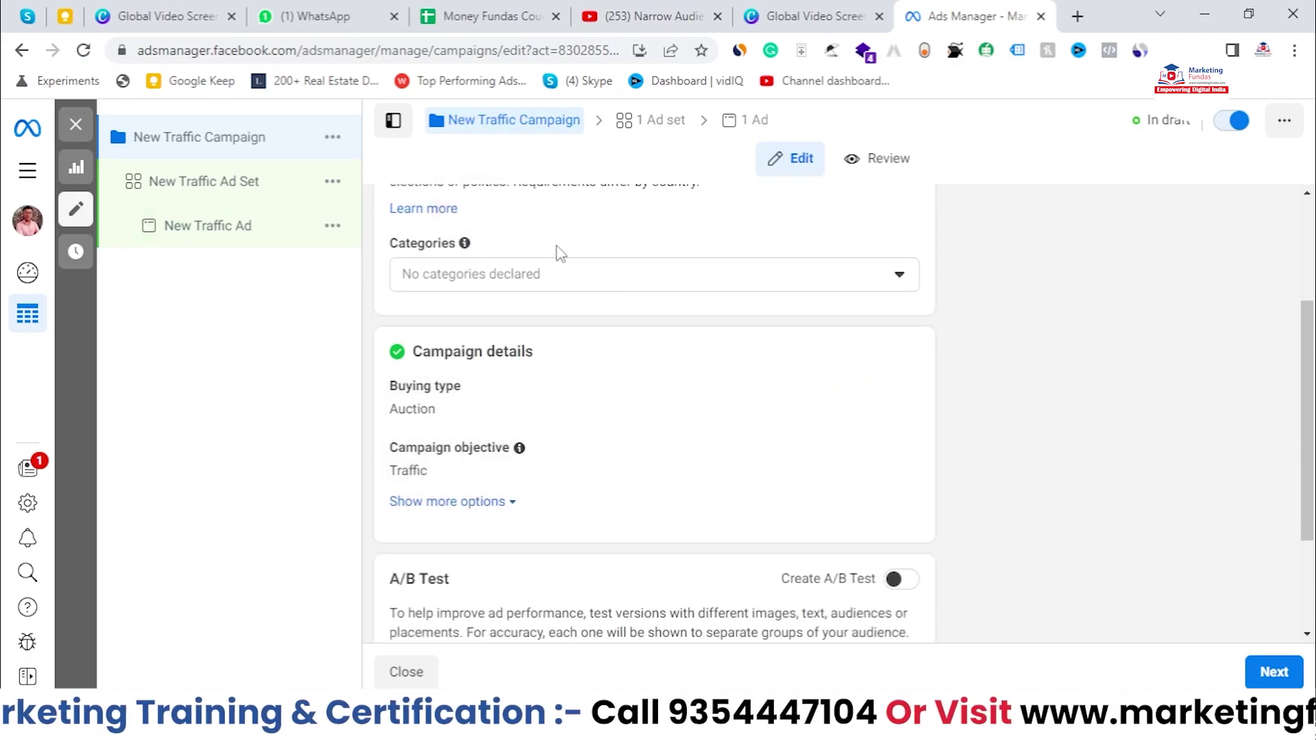
pyautogui.scroll(3, 1313, 308)
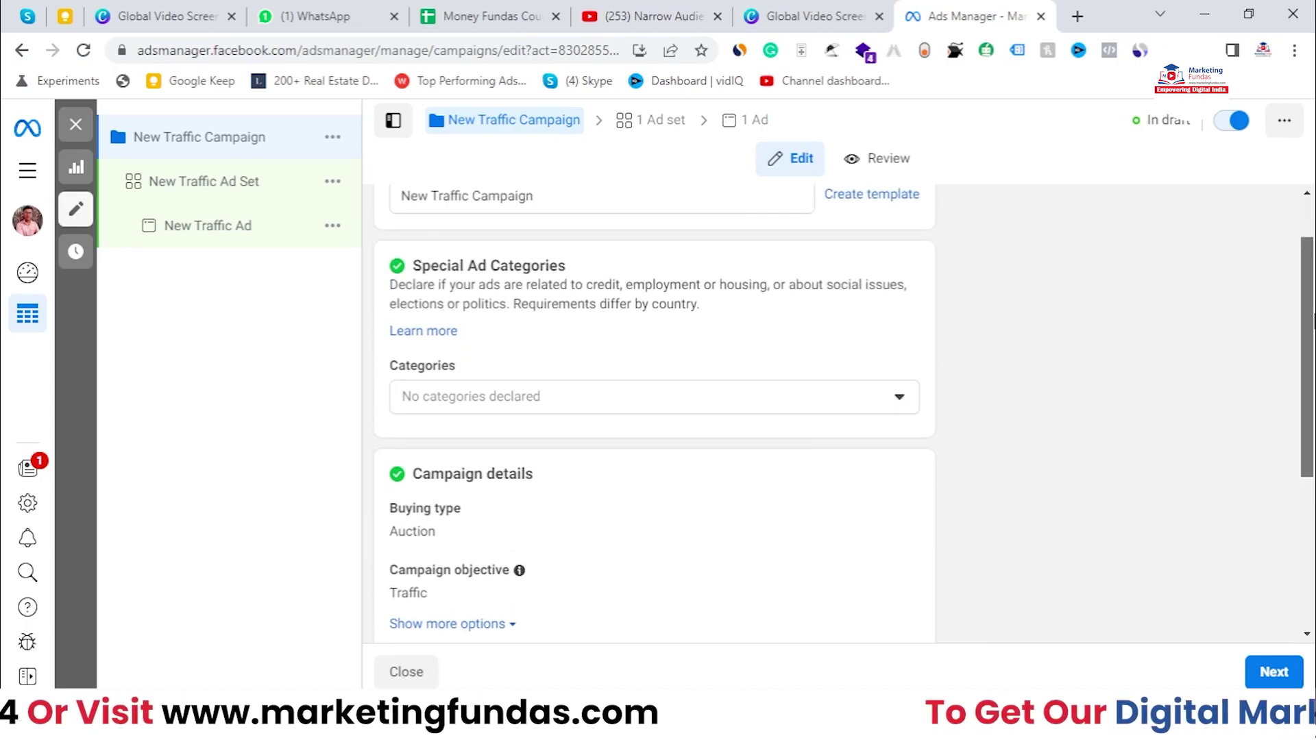
pyautogui.moveTo(1313, 318); pyautogui.dragTo(1313, 299)
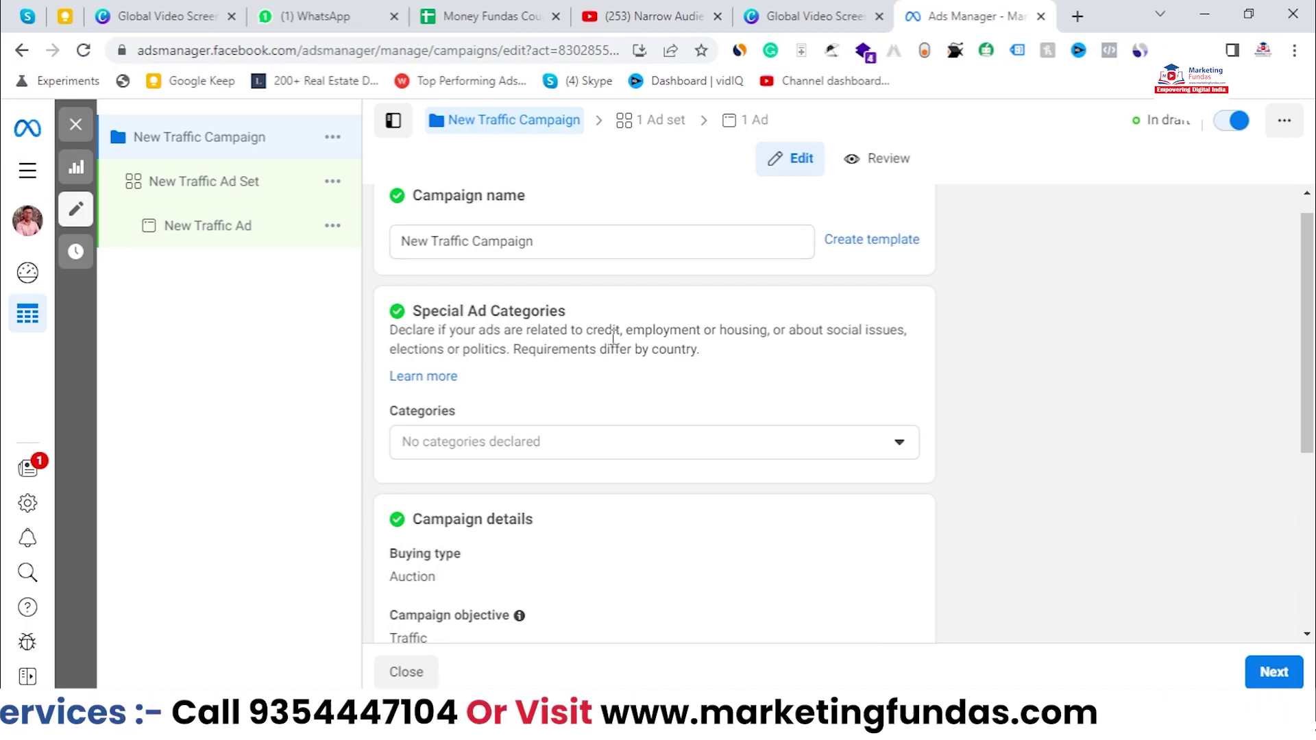
pyautogui.click(656, 136)
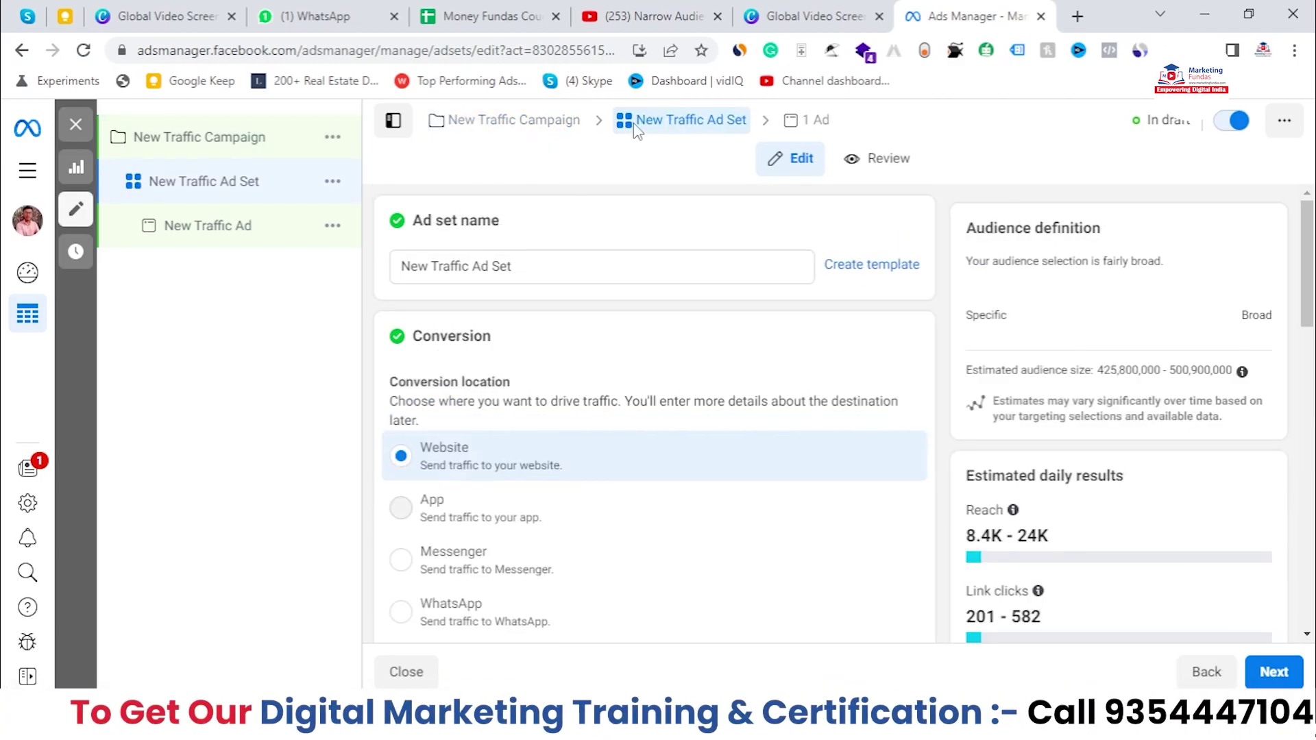
# - Scroll to the Audience section (India, 18–65+, all genders) and open Detailed targeting for editing
pyautogui.scroll(-2, 603, 335)
pyautogui.scroll(-2, 602, 333)
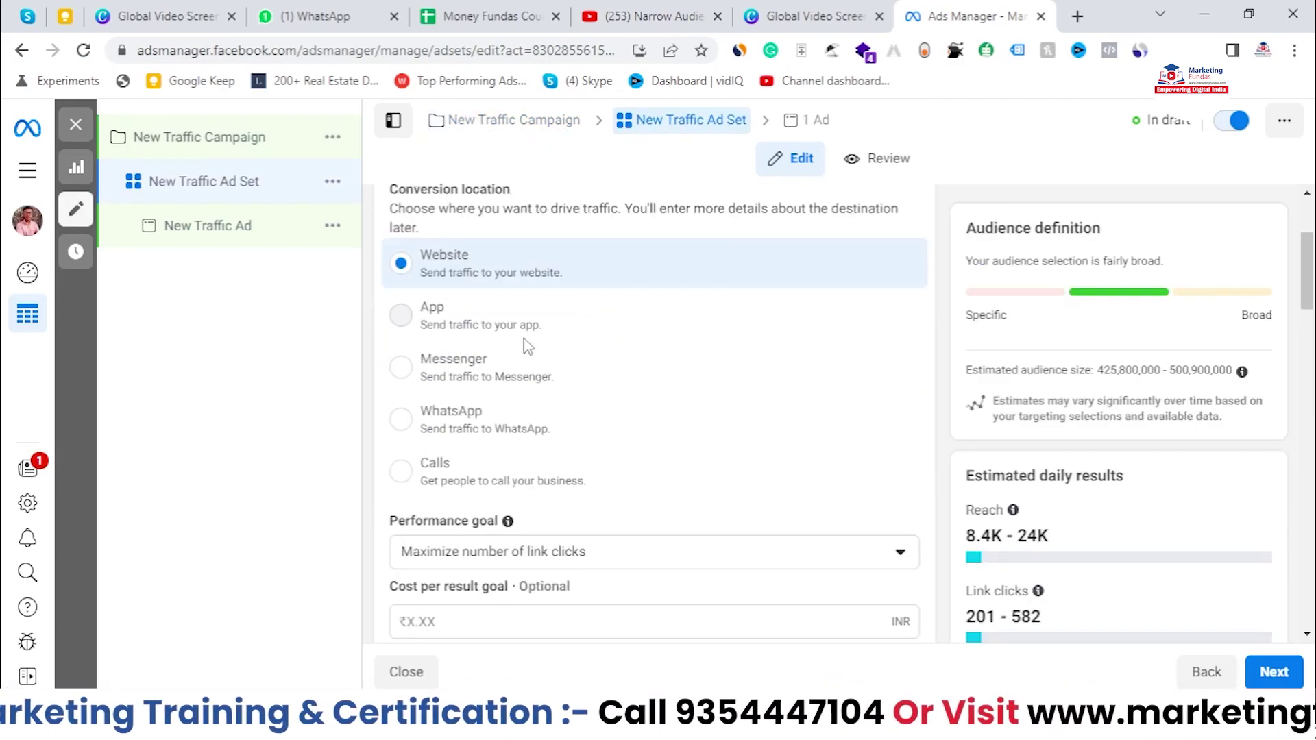
pyautogui.scroll(4, 524, 346)
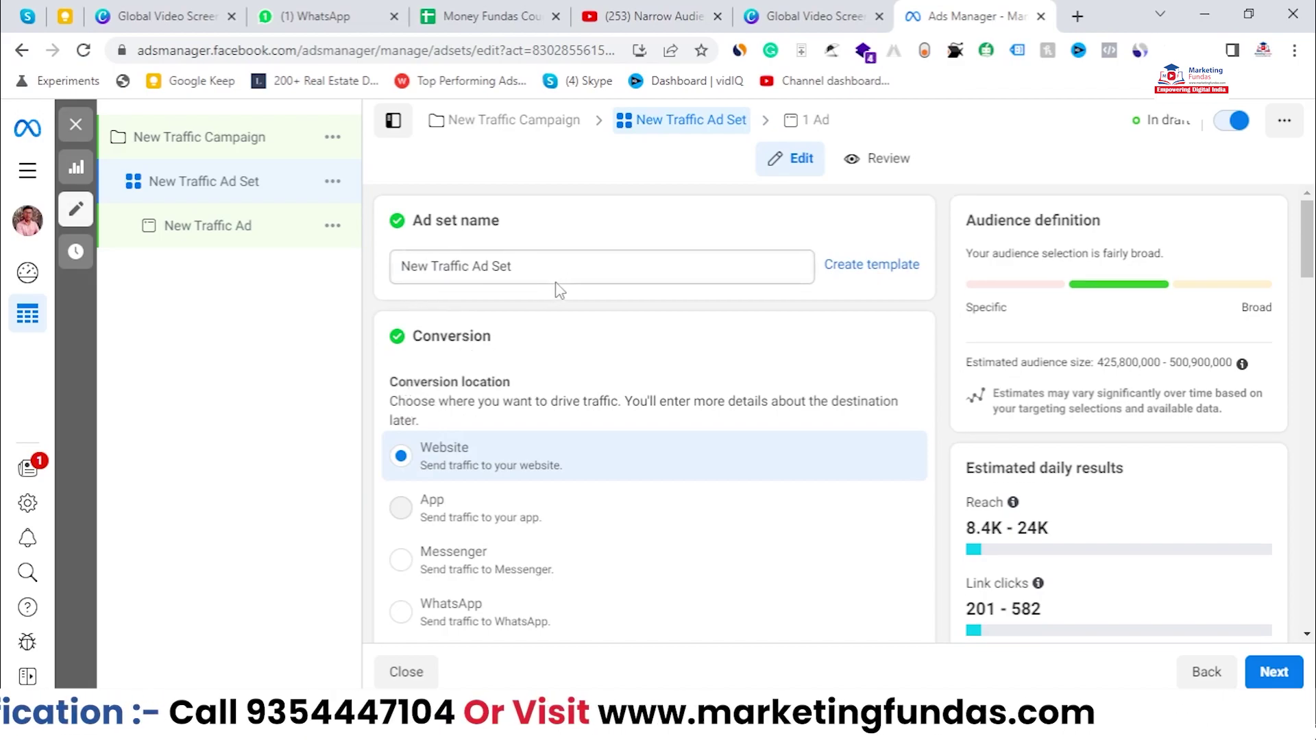
pyautogui.scroll(-2, 507, 301)
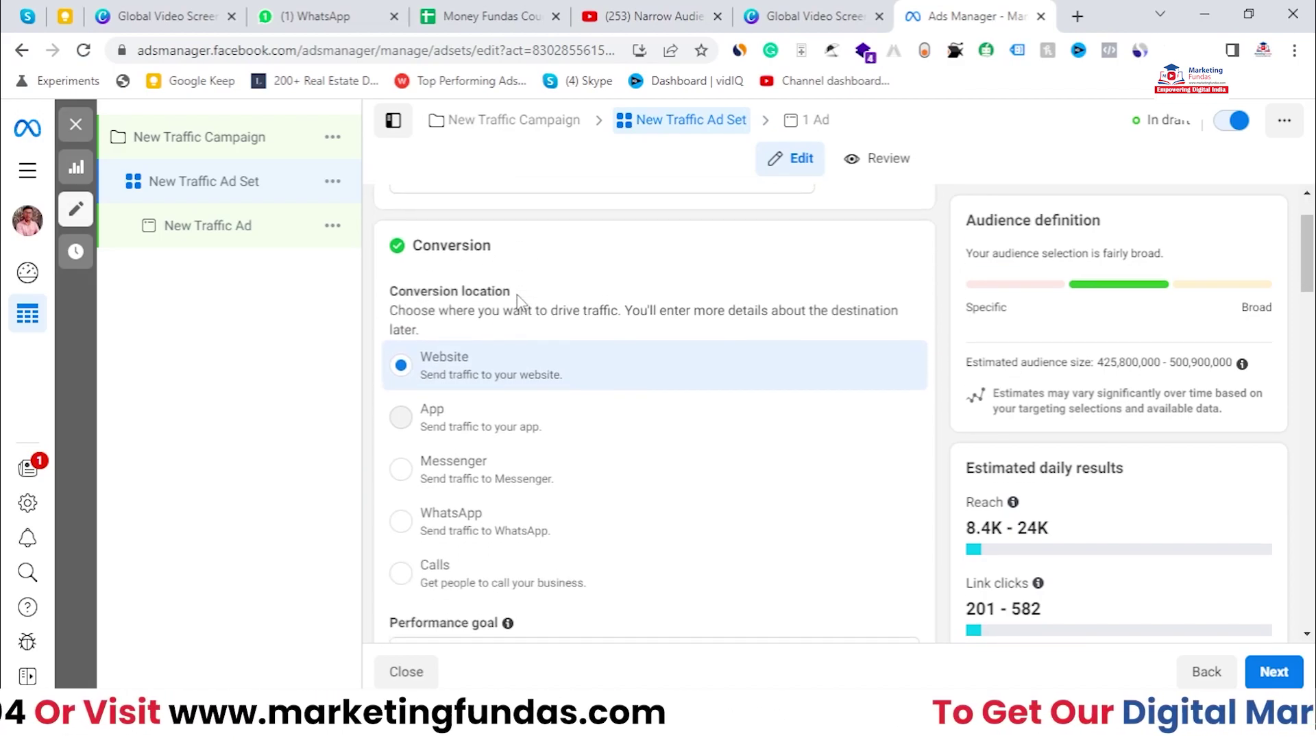
pyautogui.scroll(-2, 464, 358)
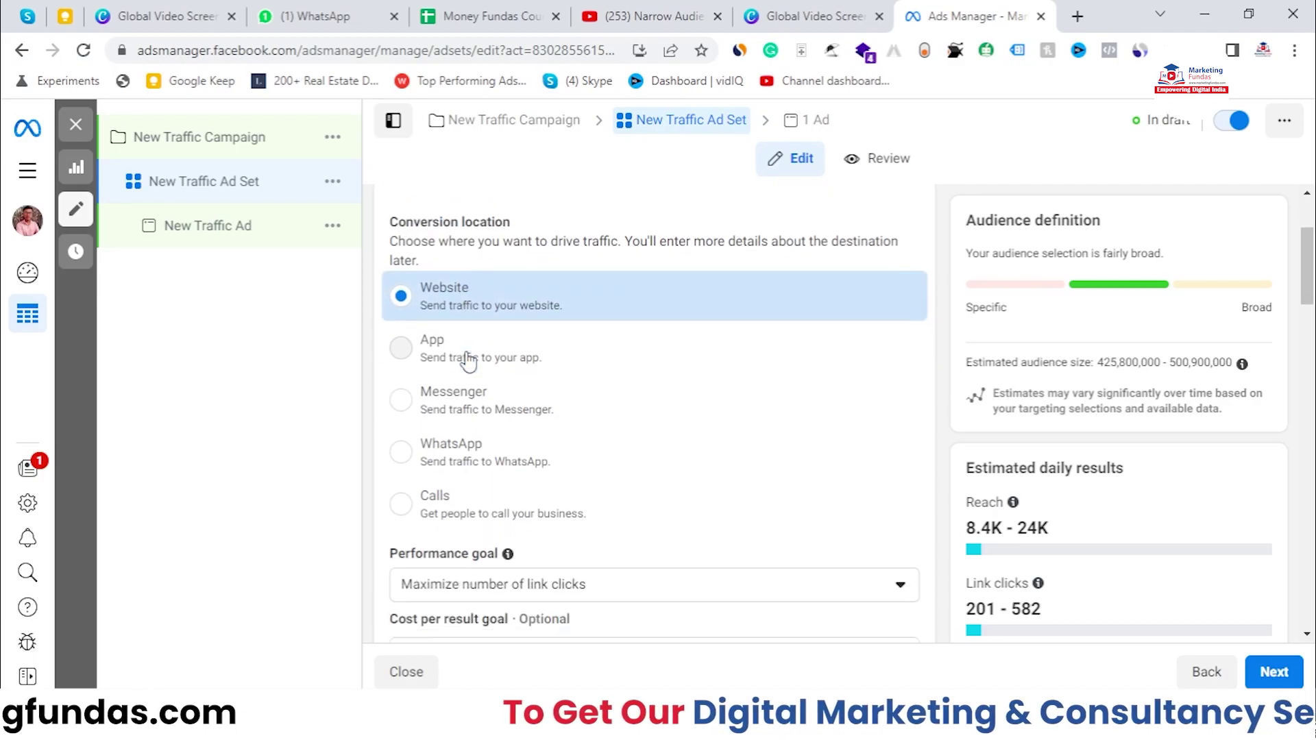
pyautogui.scroll(2, 466, 360)
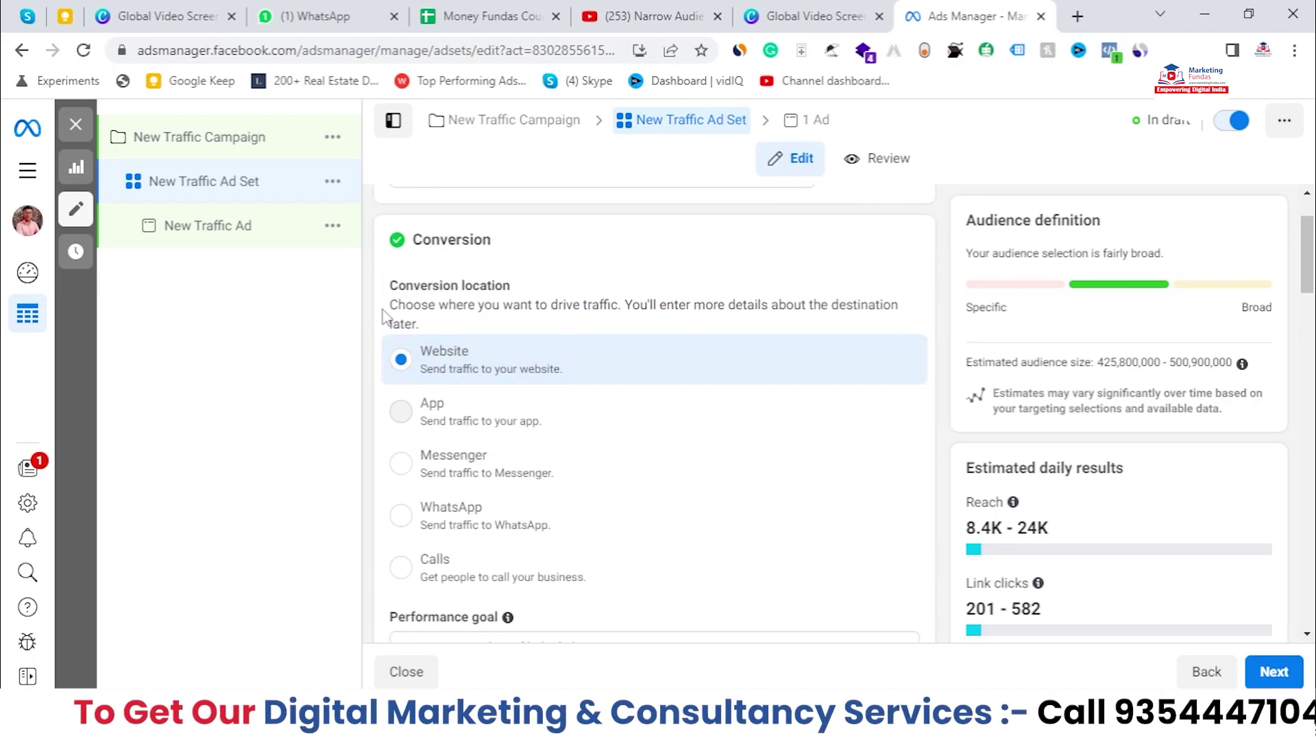
pyautogui.scroll(-2, 466, 360)
pyautogui.scroll(-4, 523, 360)
pyautogui.scroll(-12, 524, 370)
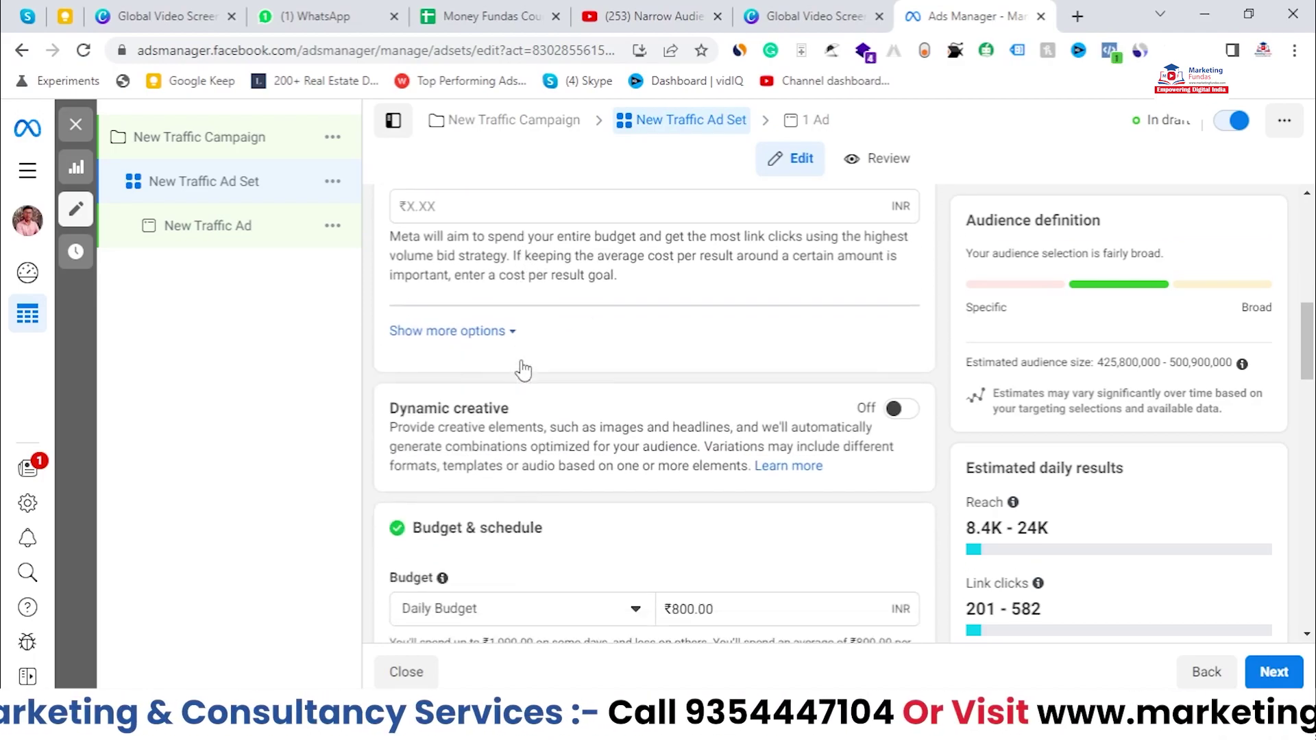
pyautogui.scroll(-3, 522, 362)
pyautogui.scroll(2, 524, 357)
pyautogui.scroll(-6, 525, 355)
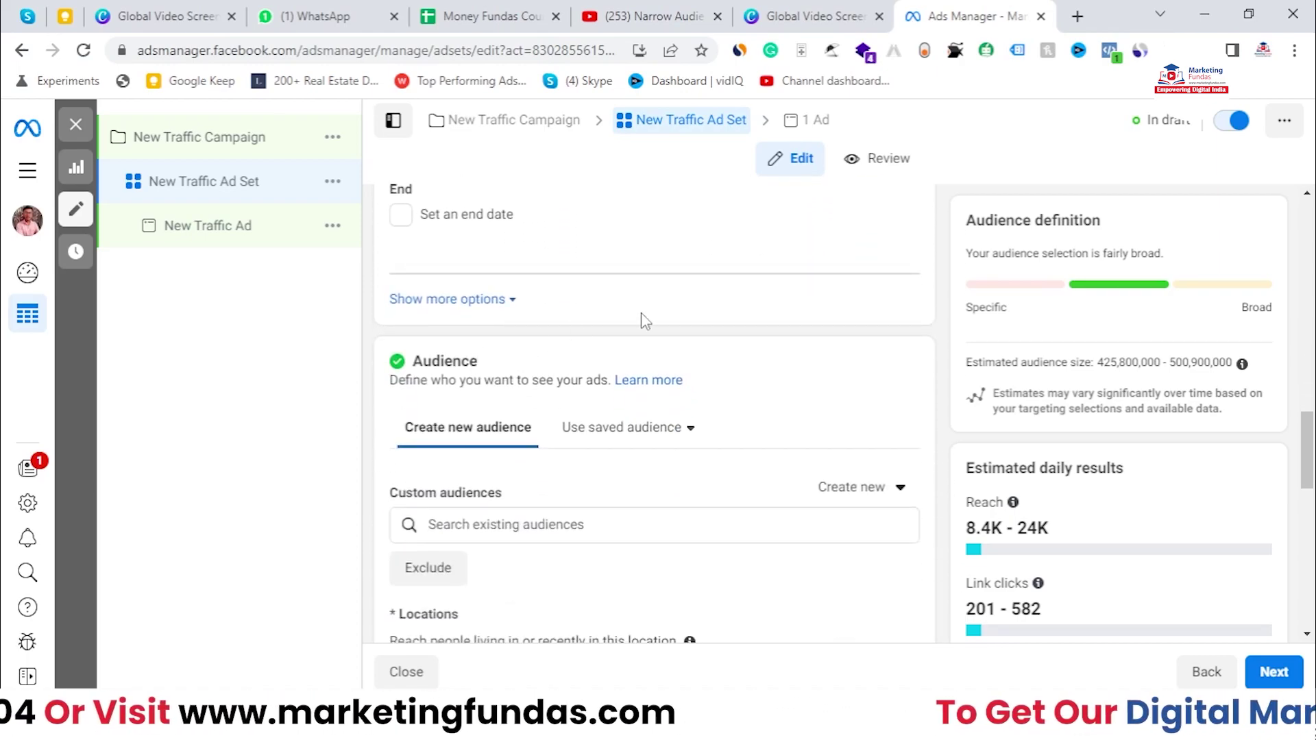
pyautogui.scroll(-2, 559, 441)
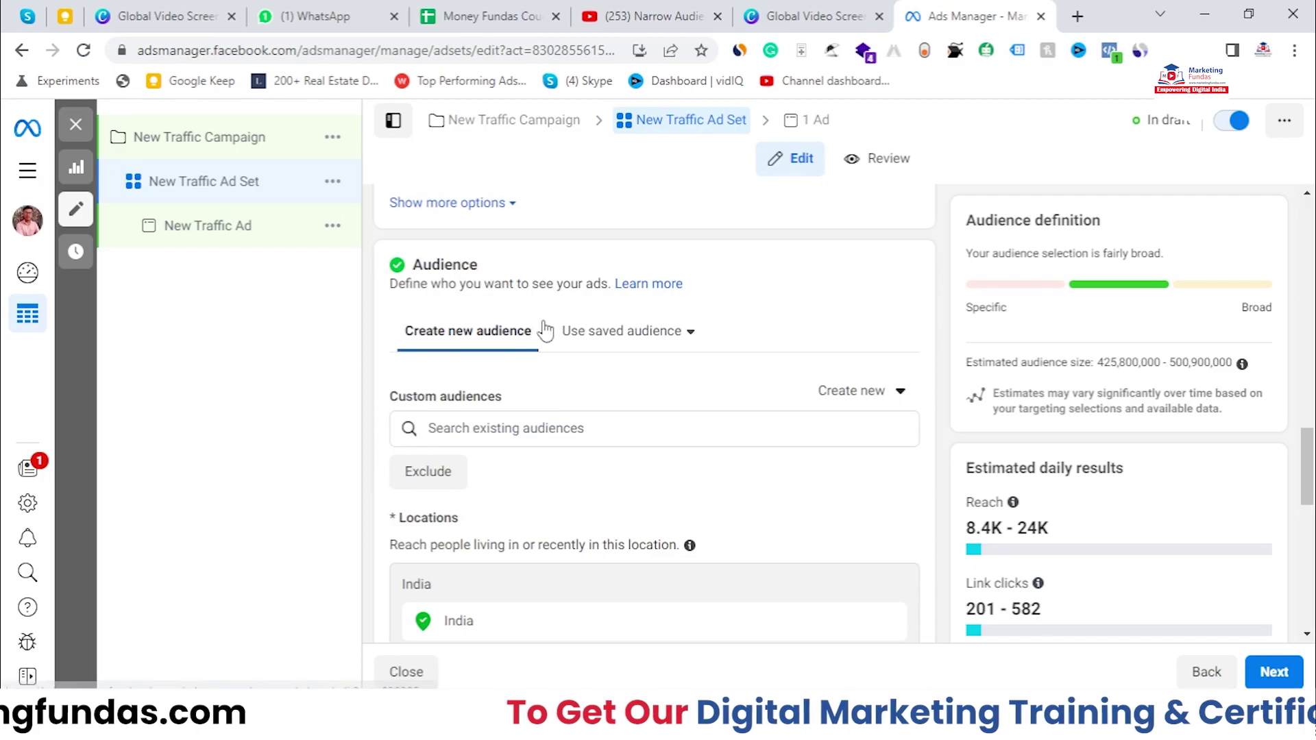
pyautogui.scroll(-4, 546, 323)
pyautogui.scroll(2, 547, 332)
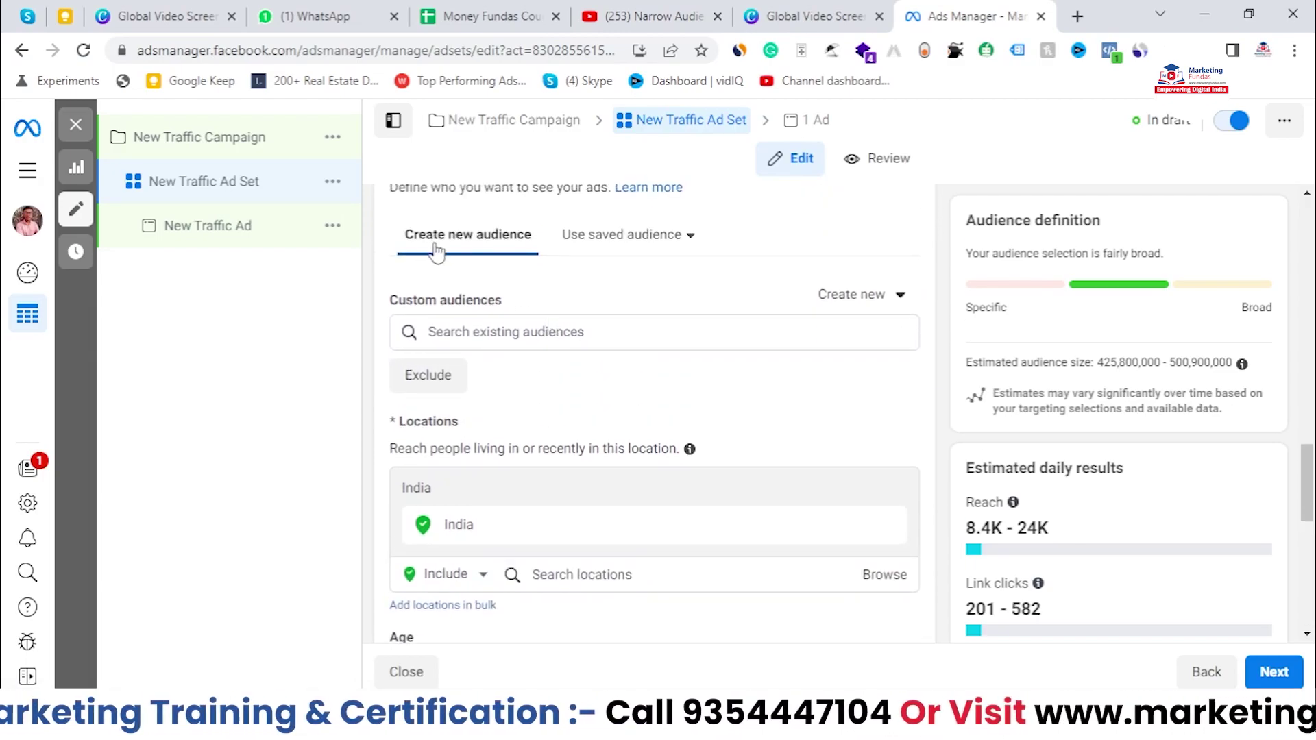
pyautogui.scroll(-4, 583, 443)
pyautogui.scroll(-2, 582, 445)
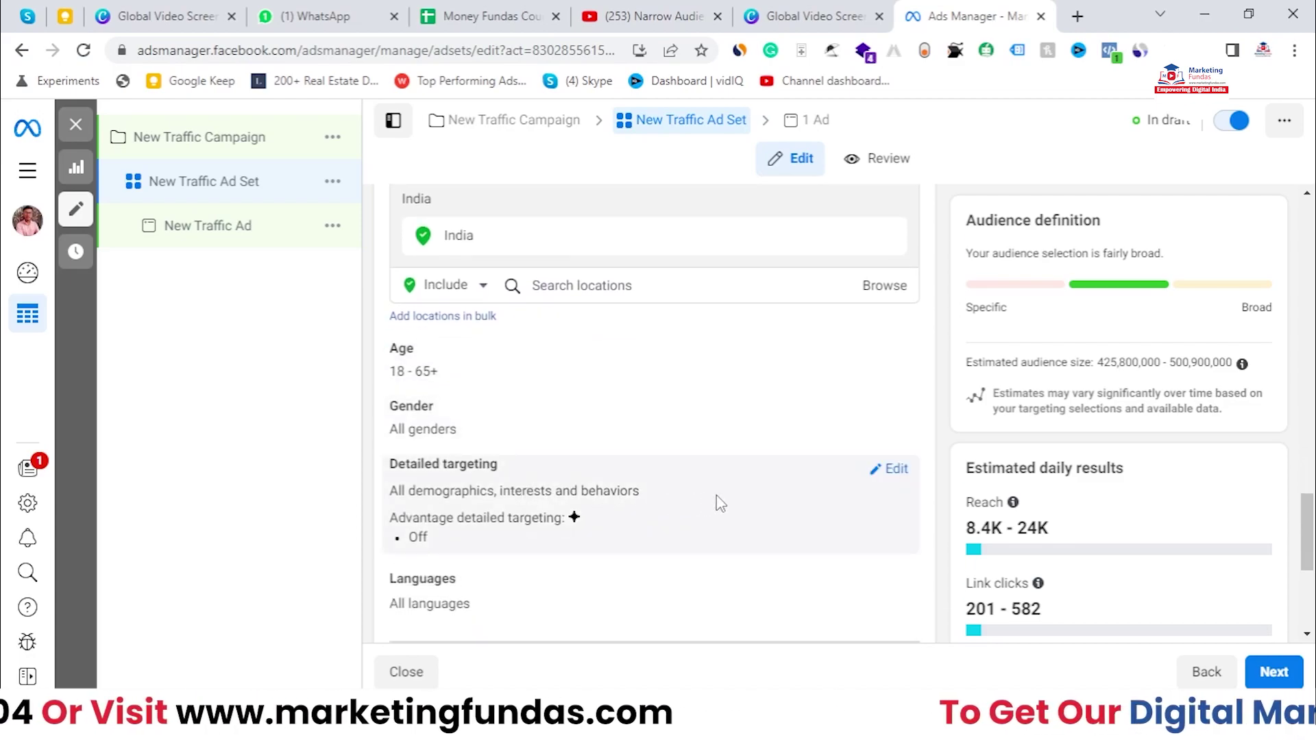
pyautogui.click(895, 470)
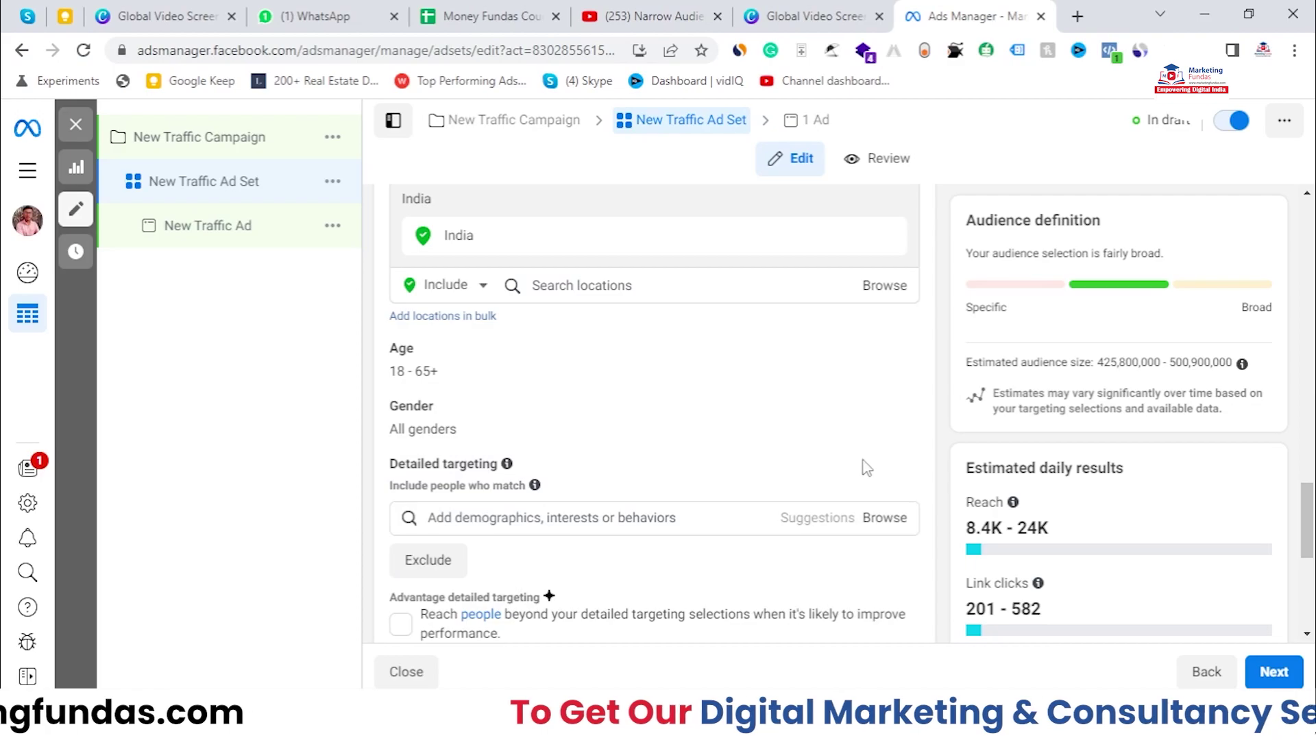
# - Search 'digital marketing' in detailed targeting and add the Digital marketing (marketing) interest
pyautogui.scroll(-2, 884, 466)
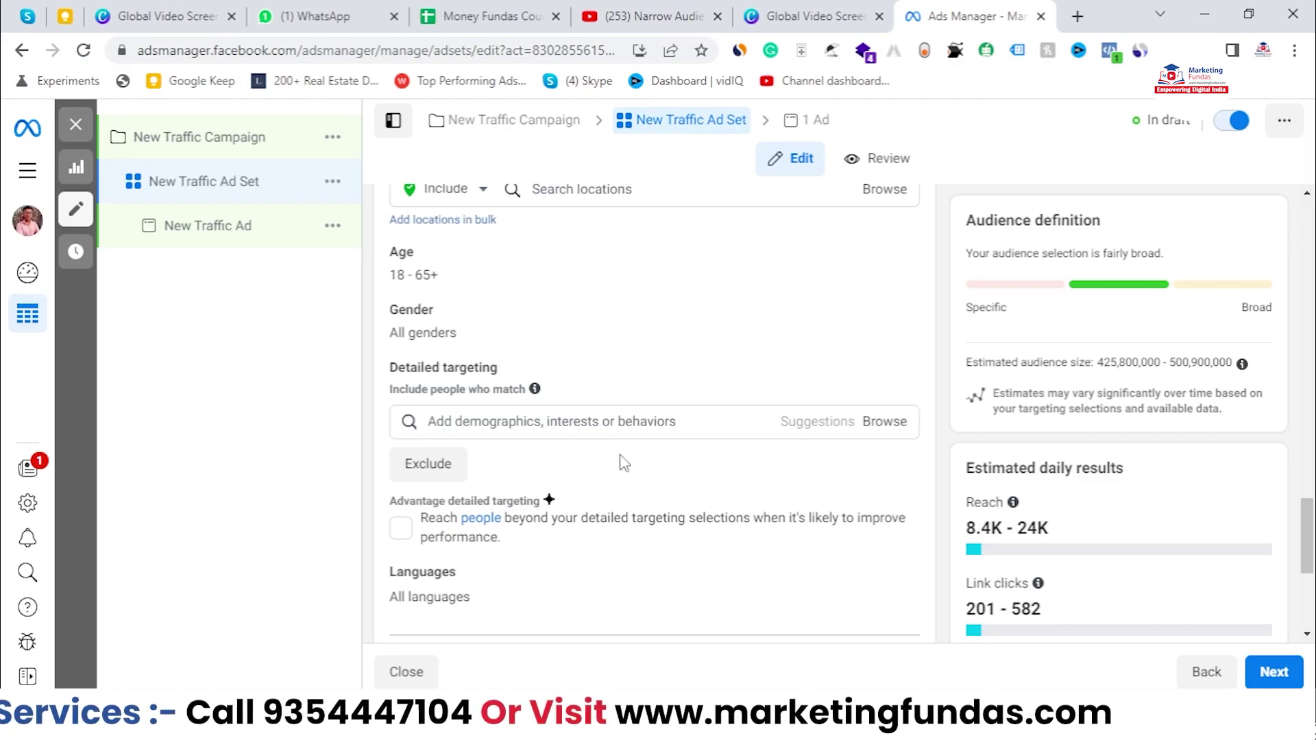
pyautogui.click(631, 436)
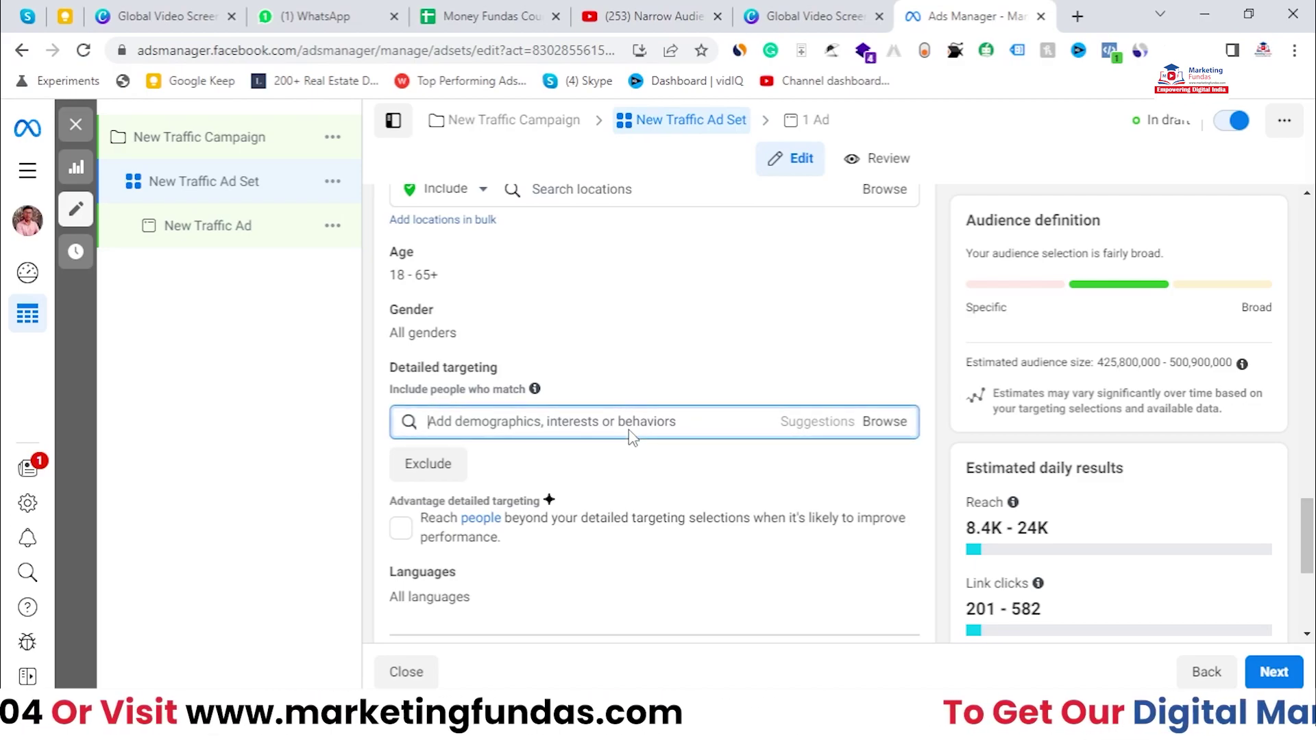
pyautogui.write("'")
pyautogui.press('BackSpace')
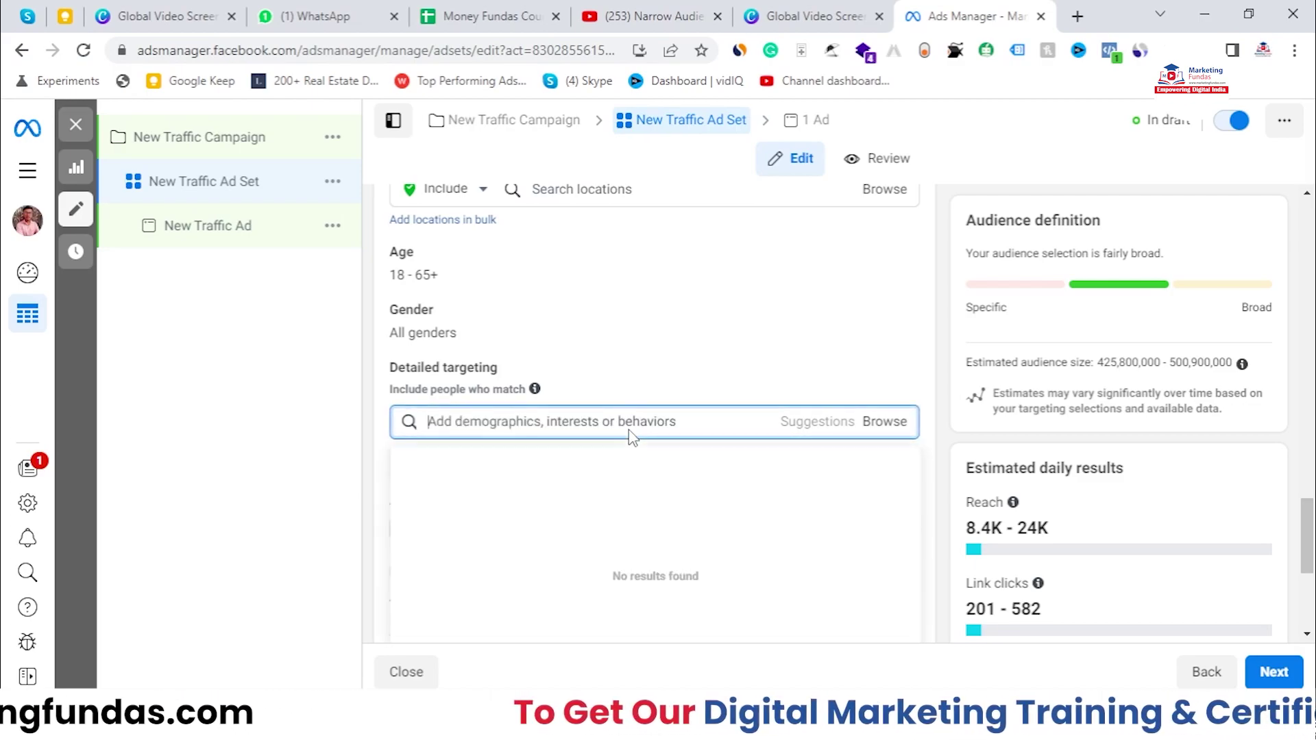
pyautogui.scroll(5, 618, 433)
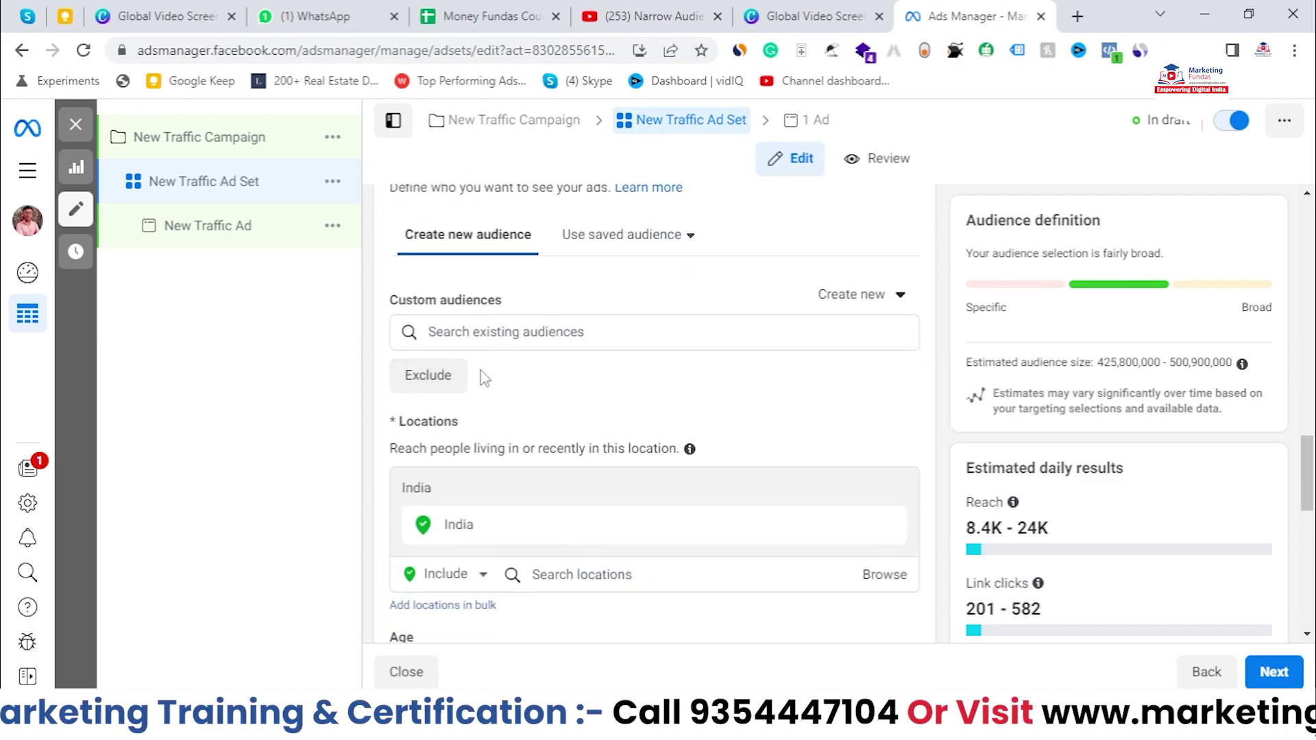
pyautogui.scroll(-6, 660, 332)
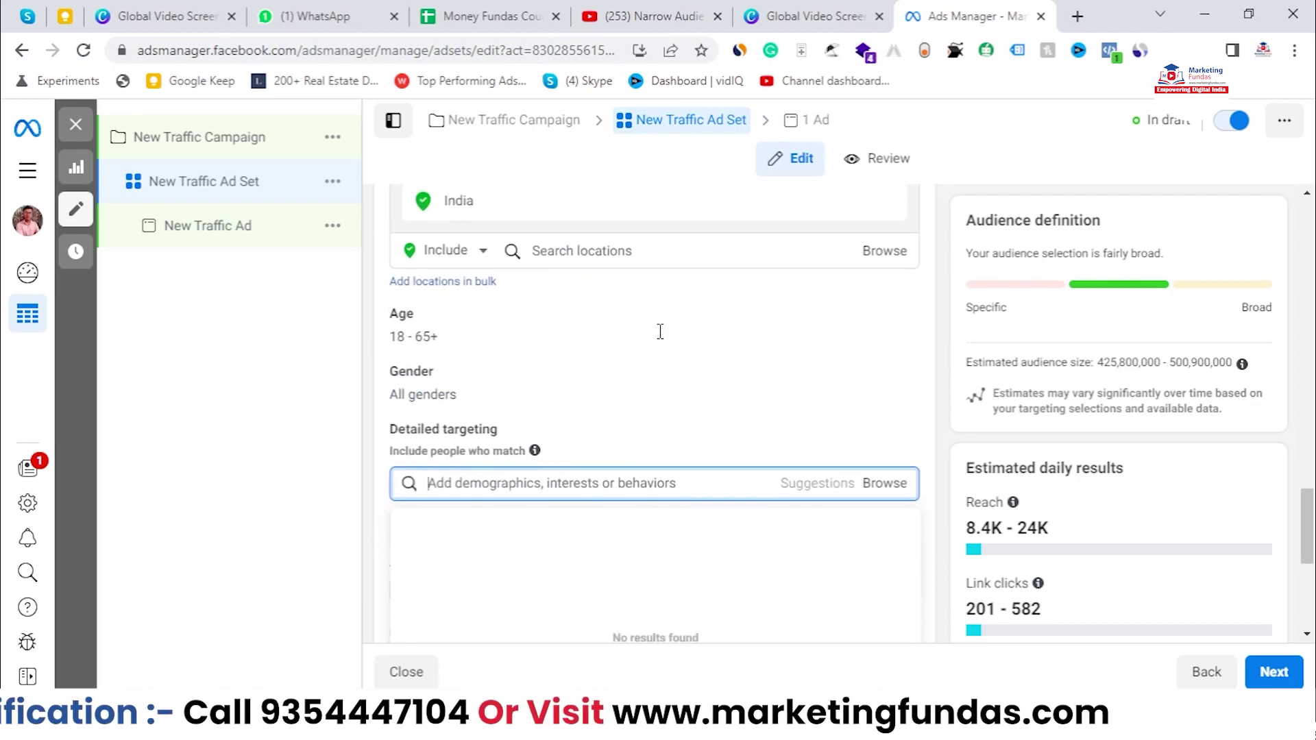
pyautogui.click(577, 416)
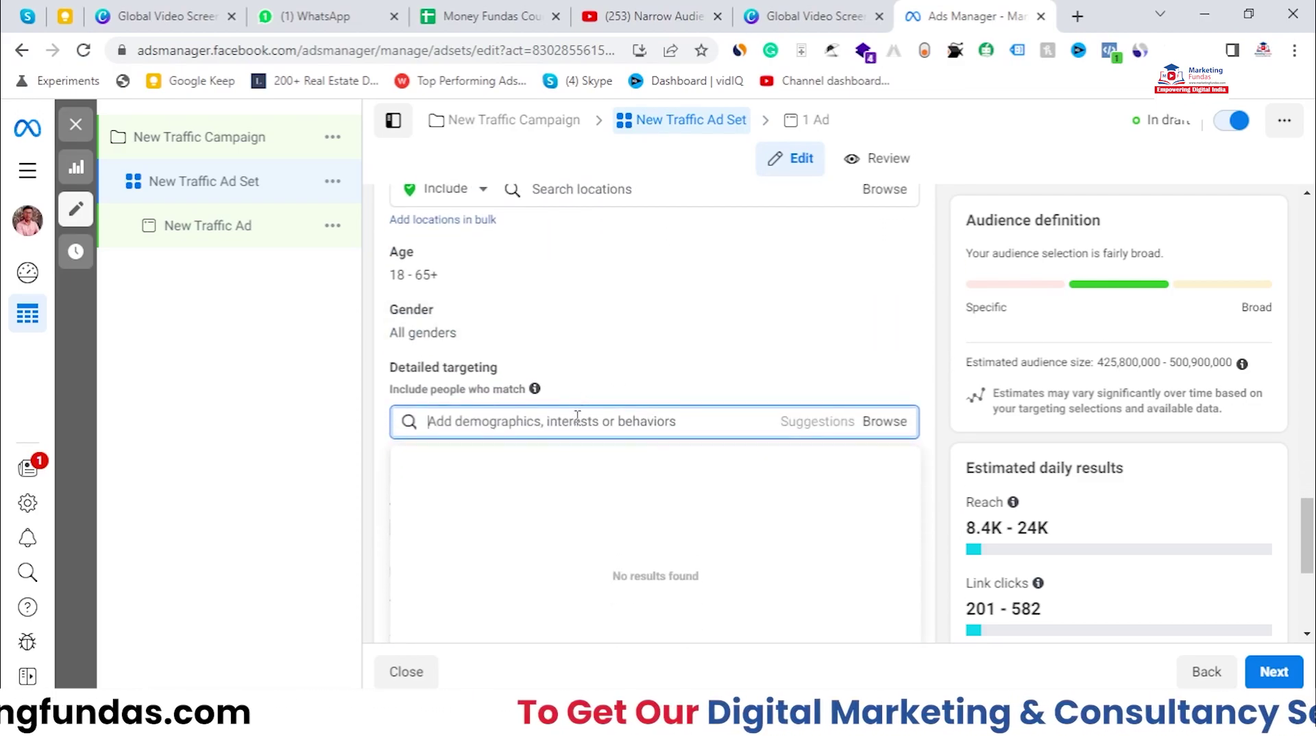
pyautogui.write('digita')
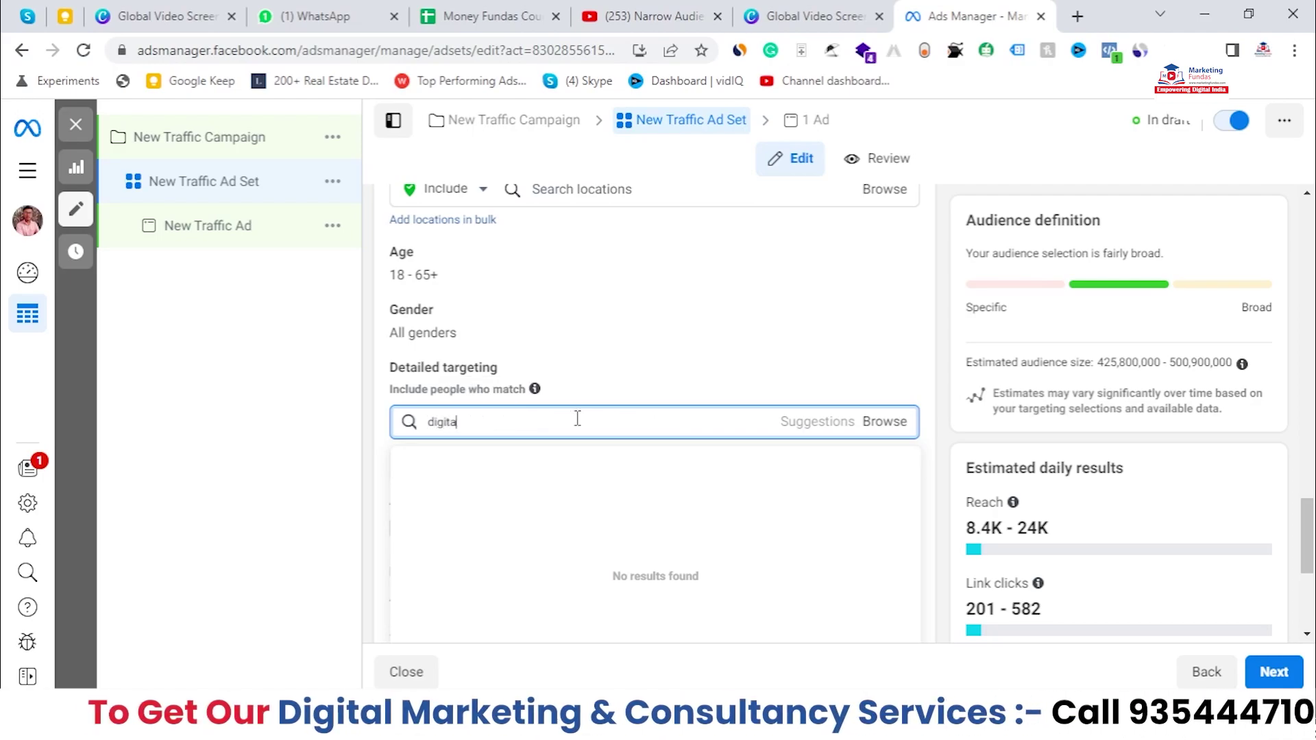
pyautogui.write('l marketing')
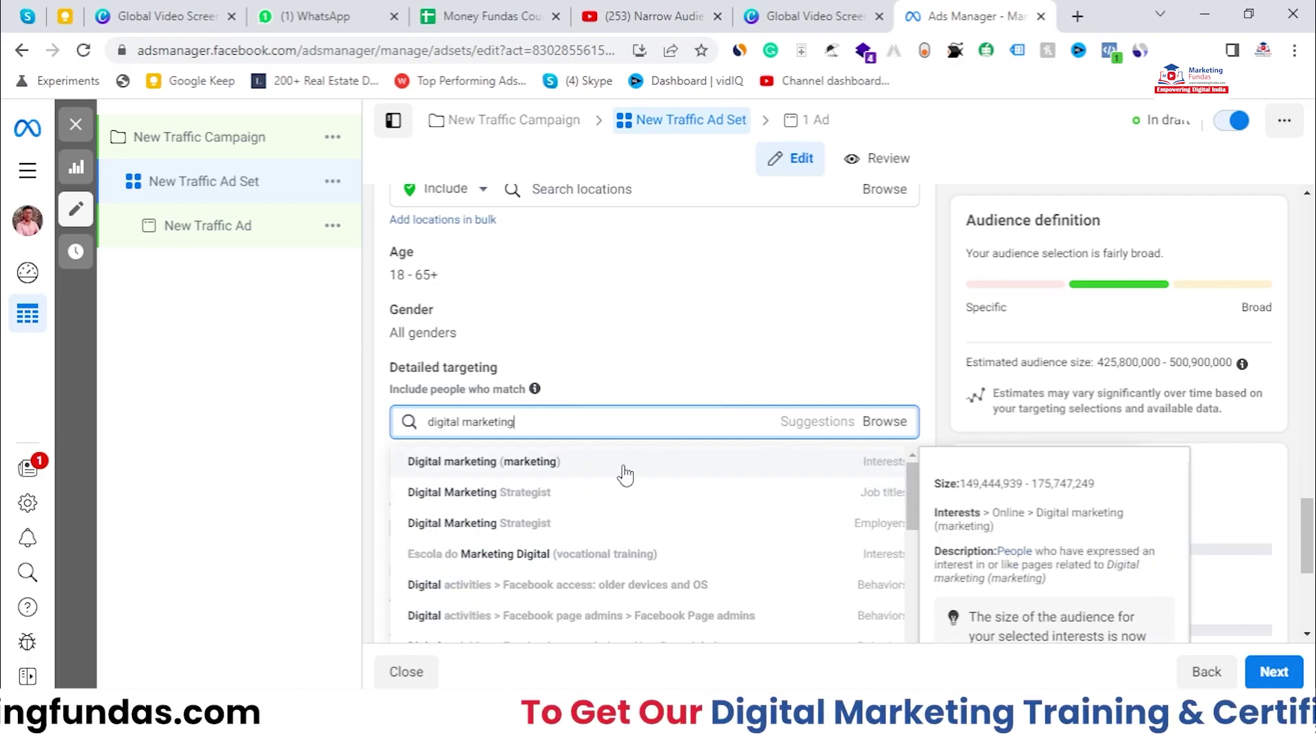
pyautogui.click(574, 461)
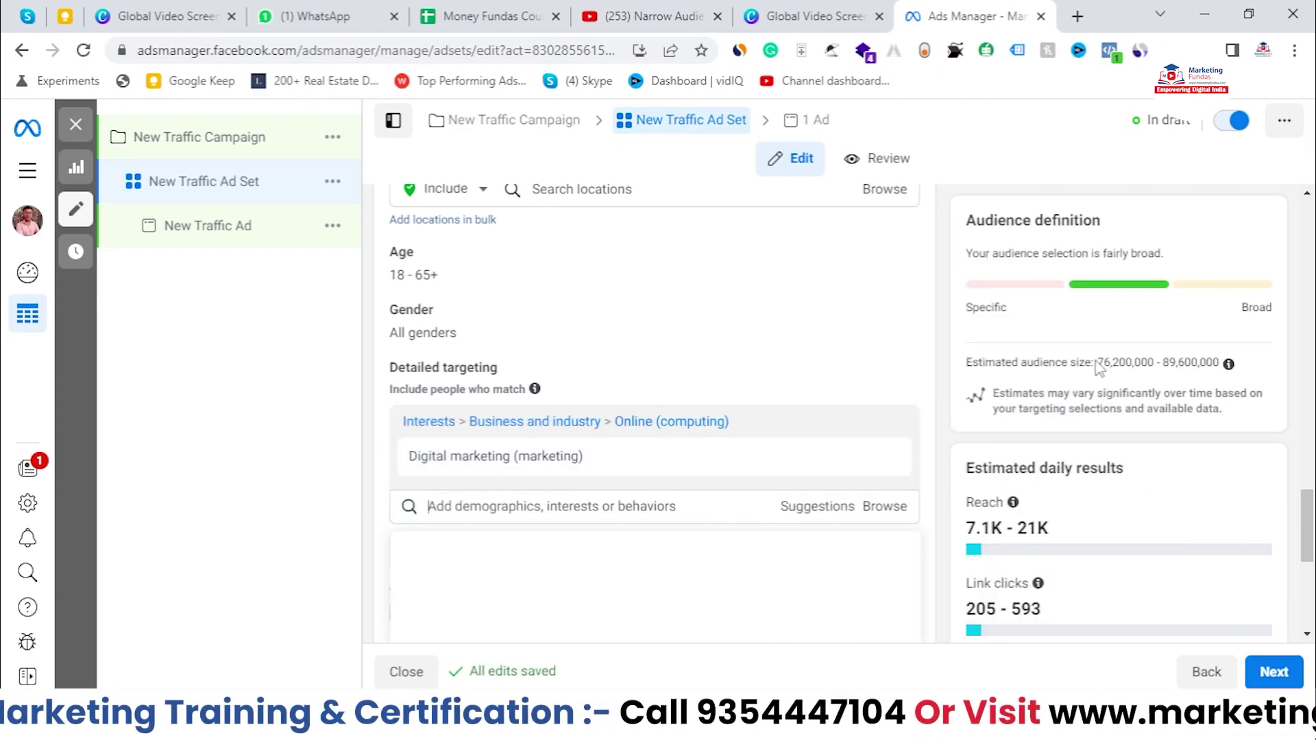
pyautogui.moveTo(1100, 361); pyautogui.dragTo(1212, 364)
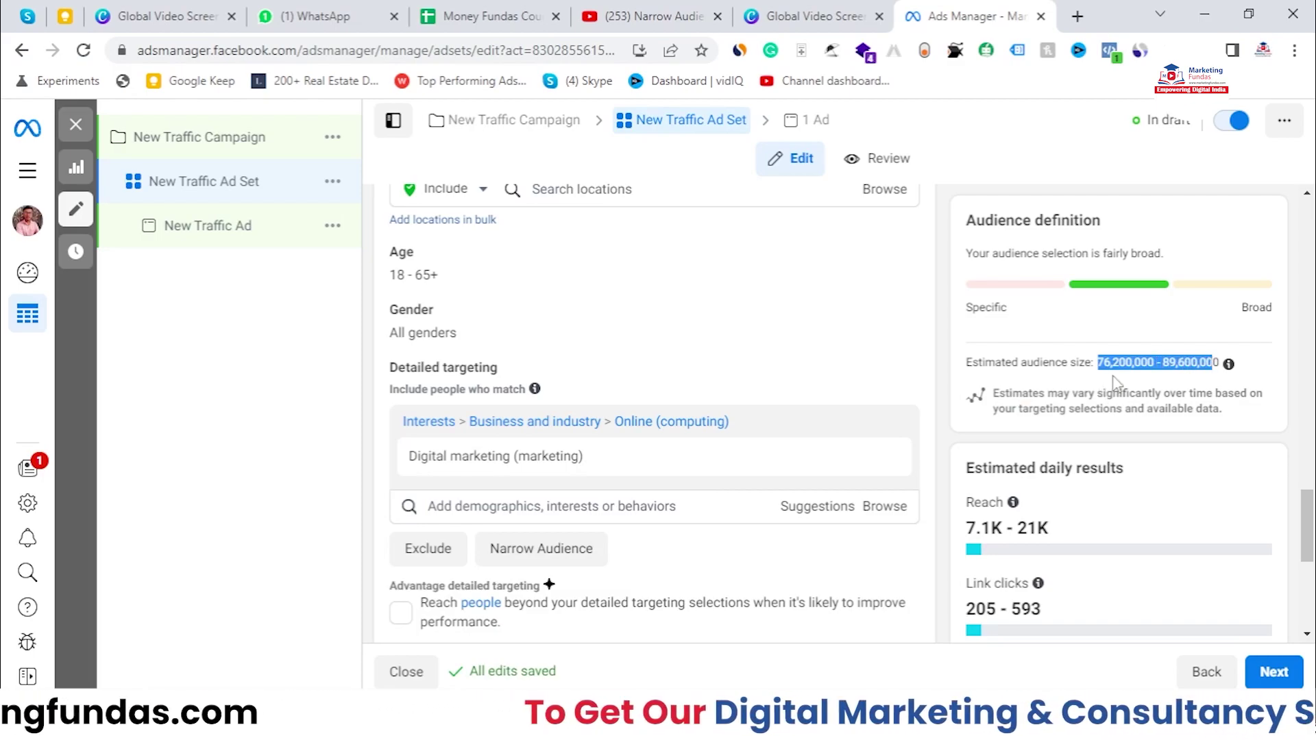
pyautogui.click(1145, 340)
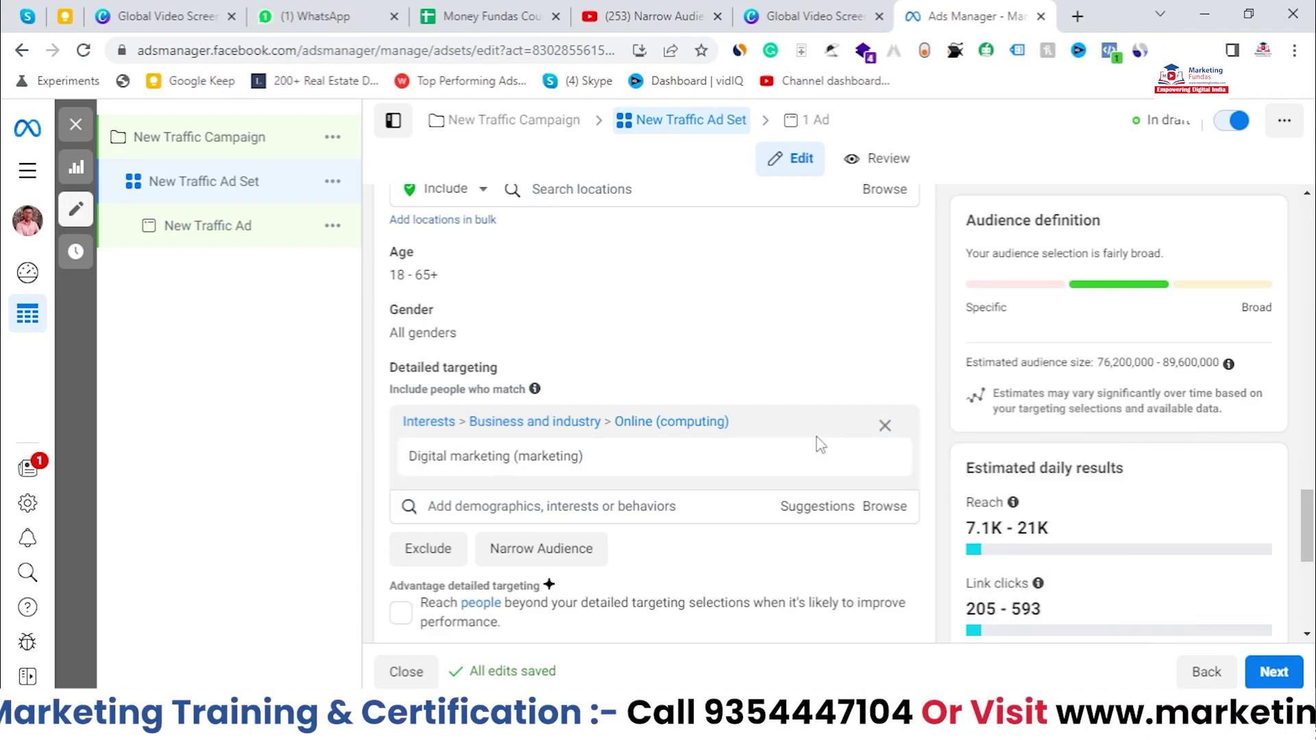
pyautogui.scroll(-1, 819, 443)
pyautogui.scroll(-2, 820, 443)
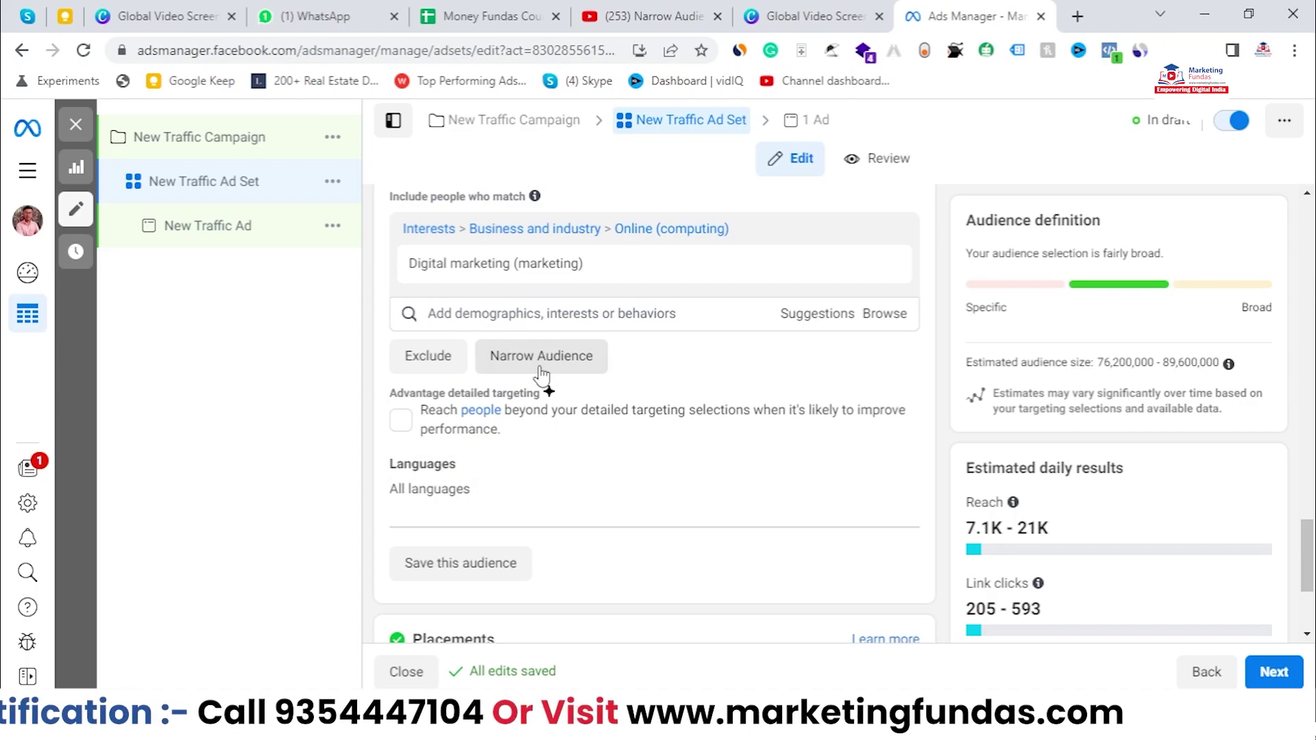
# - Add a Narrow Audience condition and focus its 'and must also match' search box
pyautogui.click(539, 371)
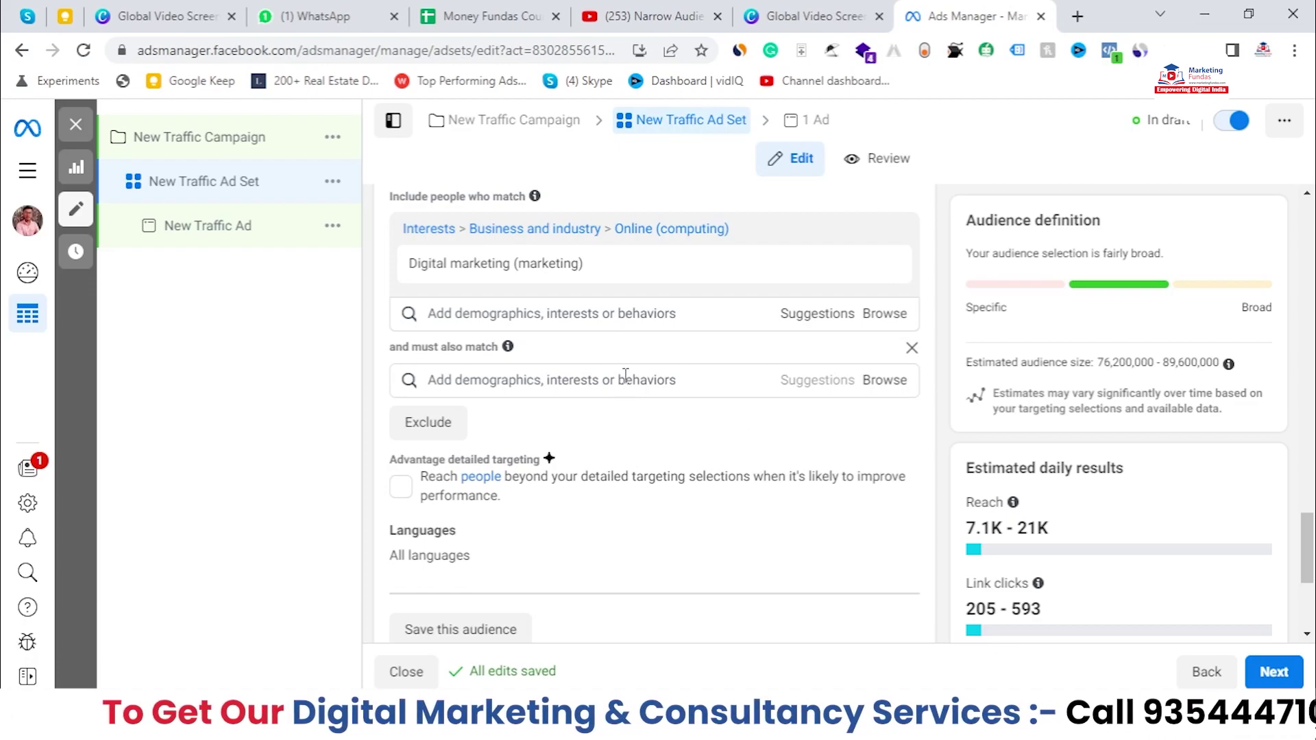
pyautogui.moveTo(390, 353); pyautogui.dragTo(497, 354)
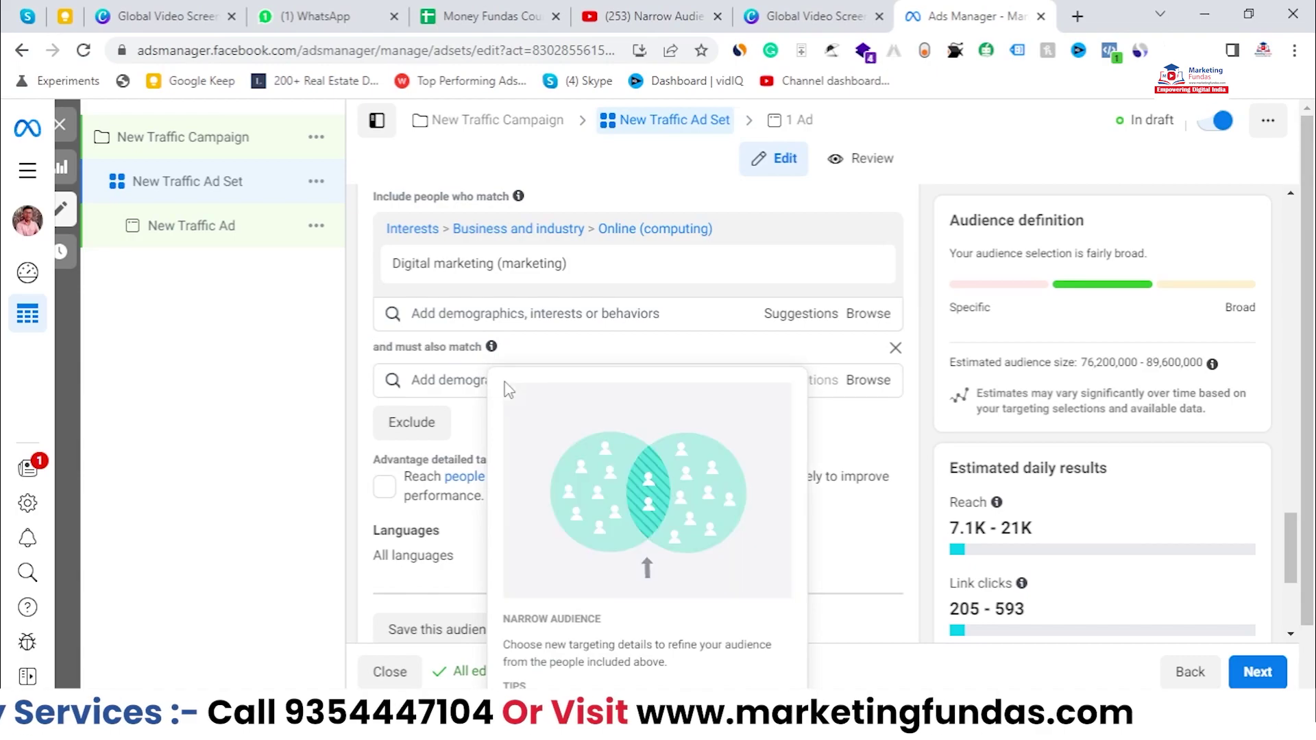
pyautogui.click(468, 381)
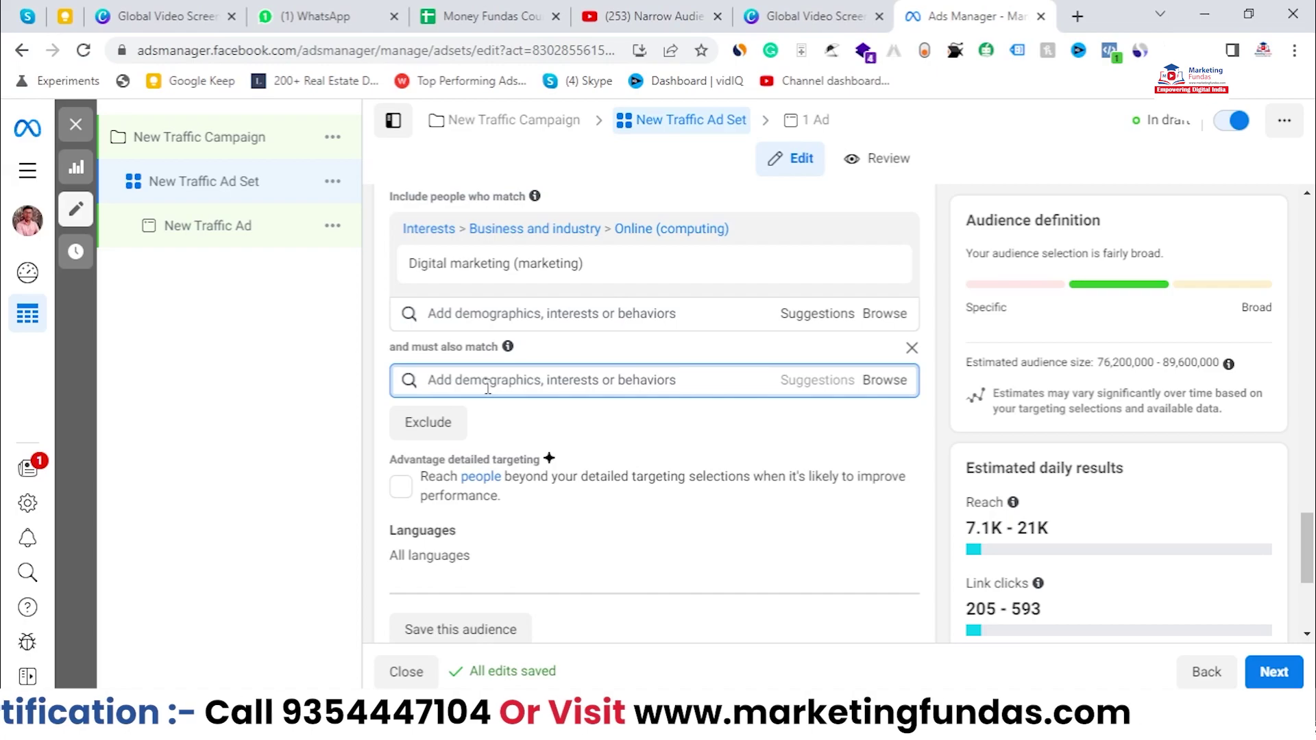
# - Search 'seo' and add the Search Engine Optimizer (SEO) job title to the narrowing condition
pyautogui.write('seo')
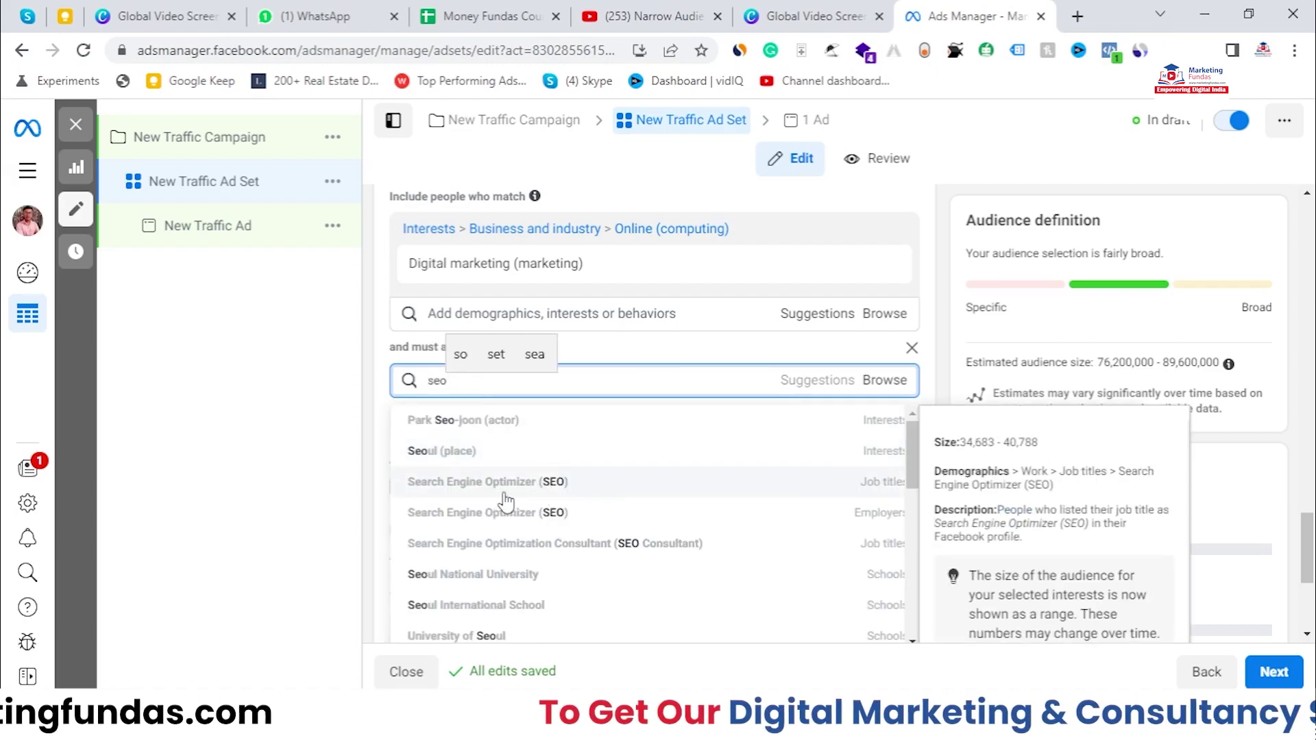
pyautogui.click(853, 493)
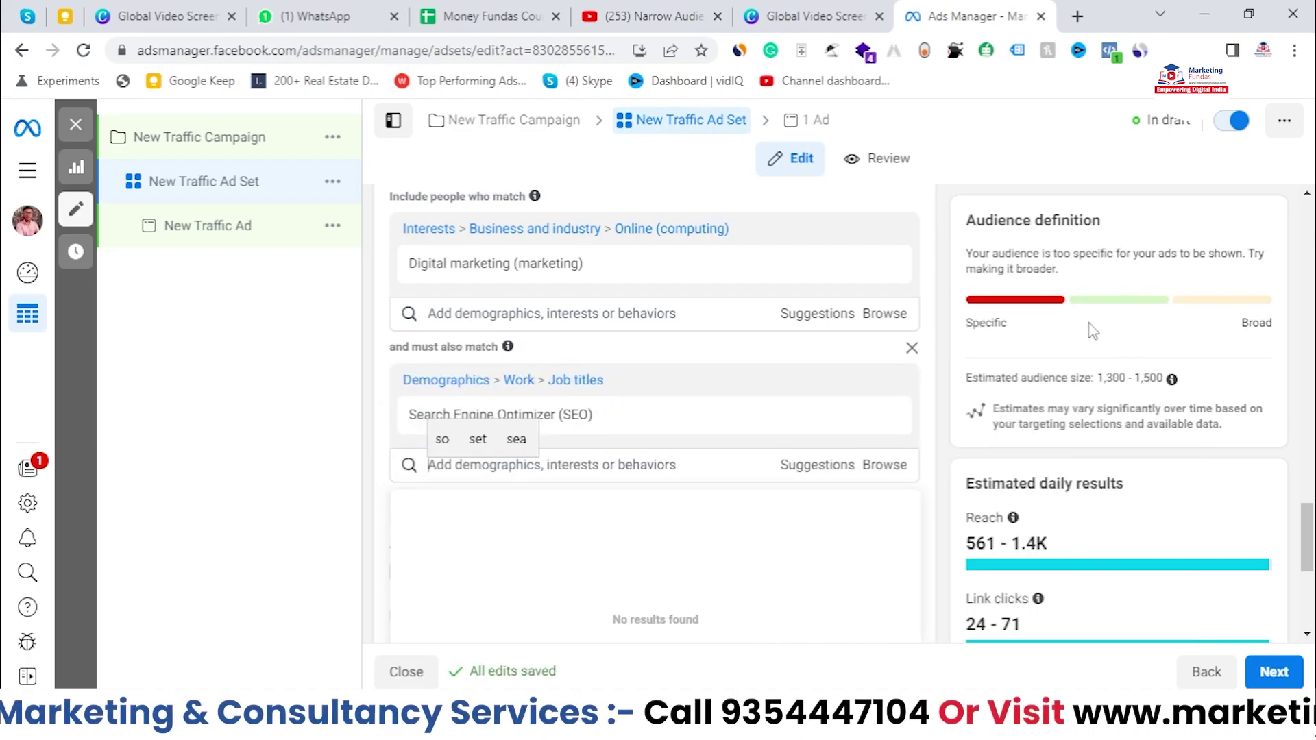
pyautogui.moveTo(1099, 377); pyautogui.dragTo(1132, 378)
pyautogui.click(1142, 377)
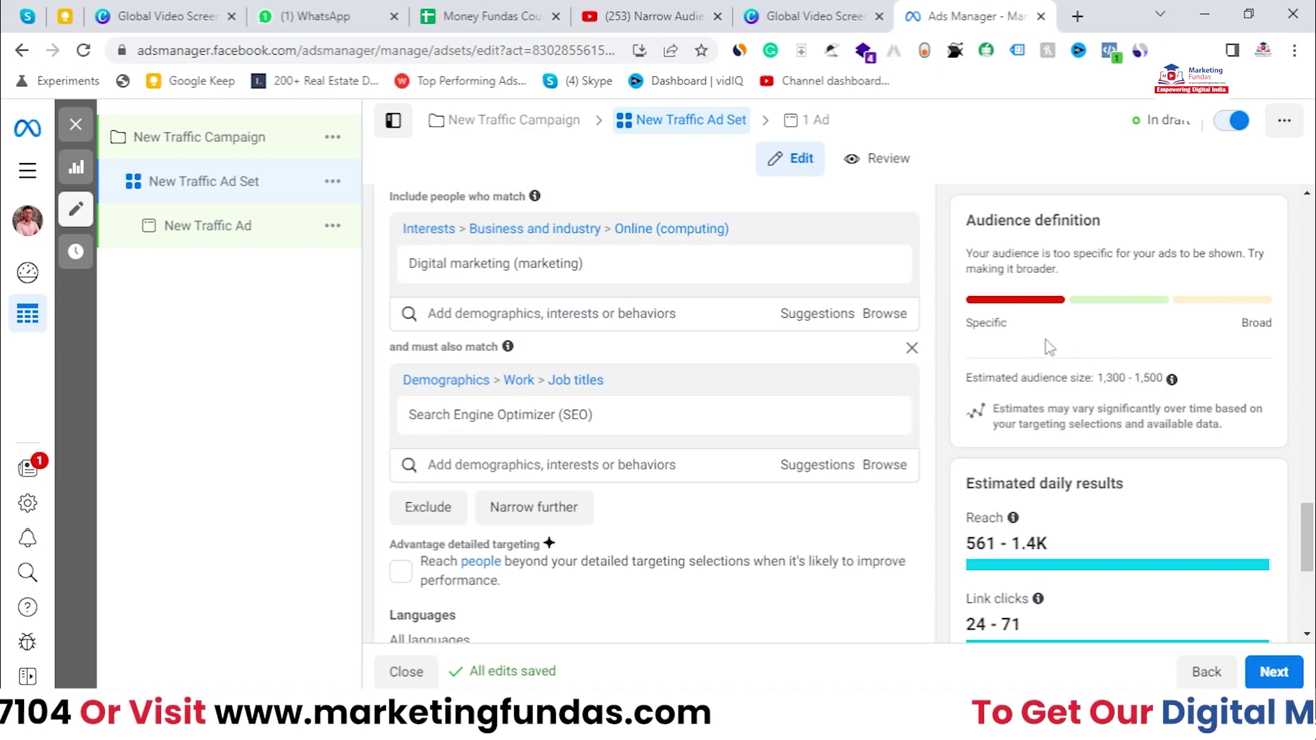
# - Point out the Specific and Broad gauge ends and the 1,300–1,500 audience estimate
pyautogui.moveTo(1009, 322); pyautogui.dragTo(975, 320)
pyautogui.click(979, 319)
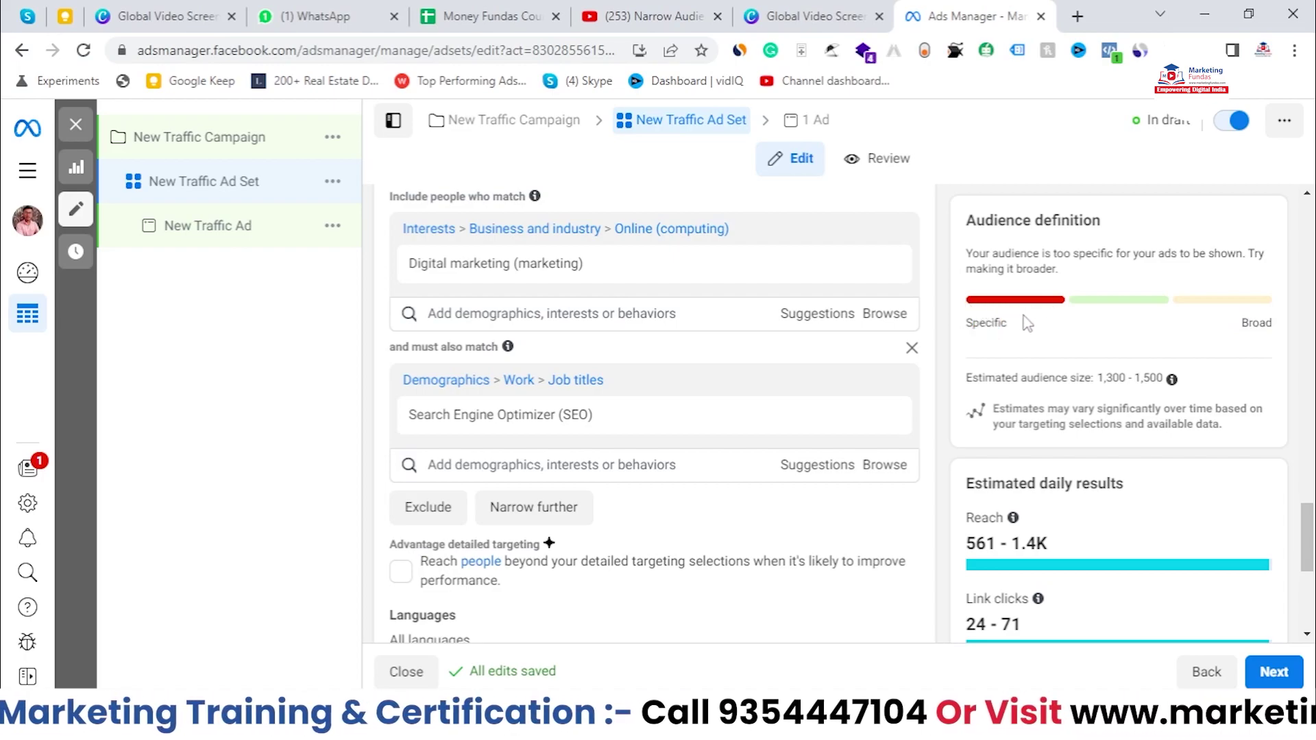
pyautogui.moveTo(1021, 339); pyautogui.dragTo(979, 338)
pyautogui.click(1021, 340)
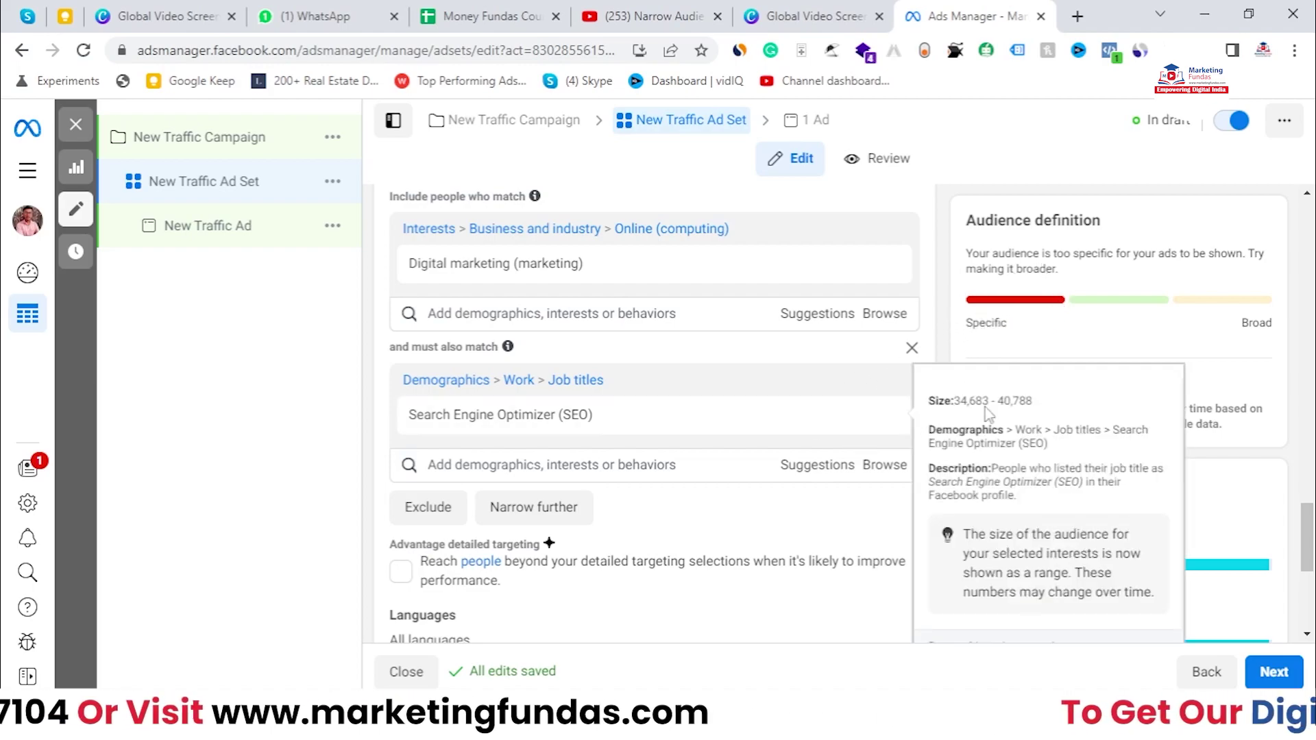
pyautogui.moveTo(1098, 379); pyautogui.dragTo(1112, 382)
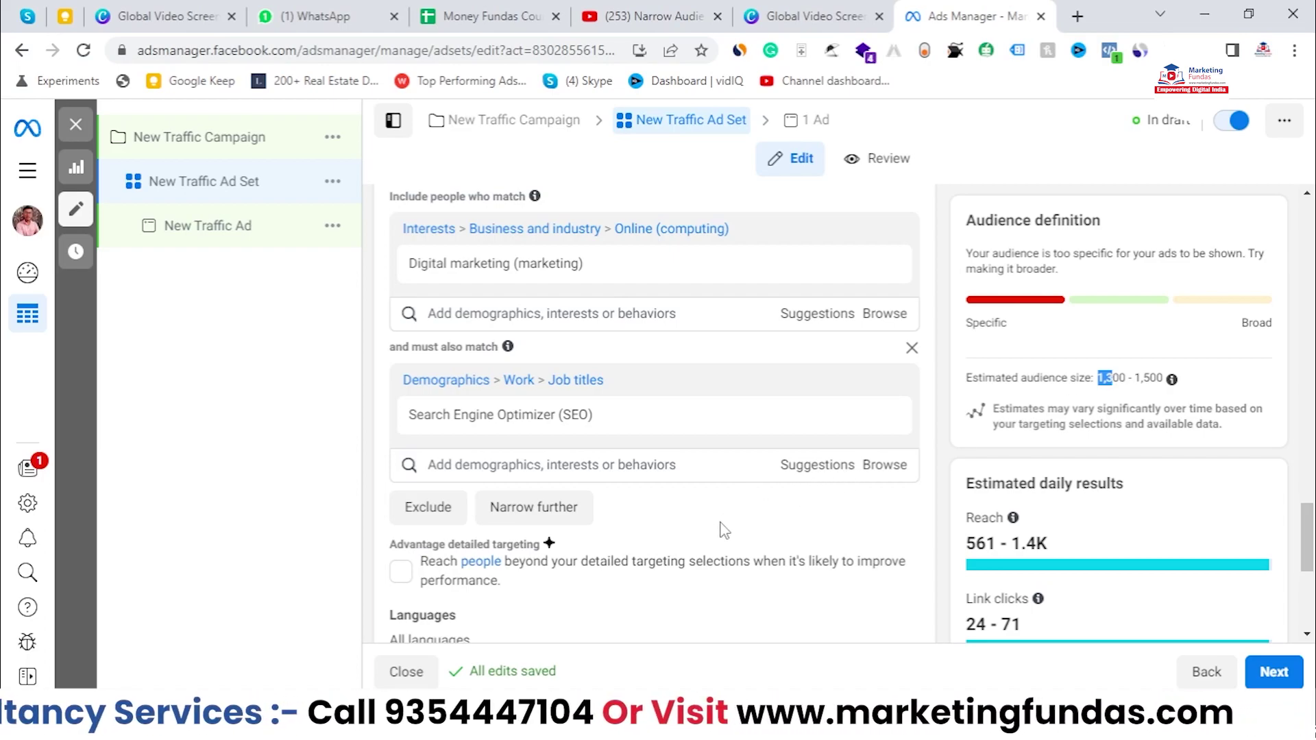
pyautogui.click(1095, 385)
pyautogui.moveTo(1096, 386); pyautogui.dragTo(1161, 382)
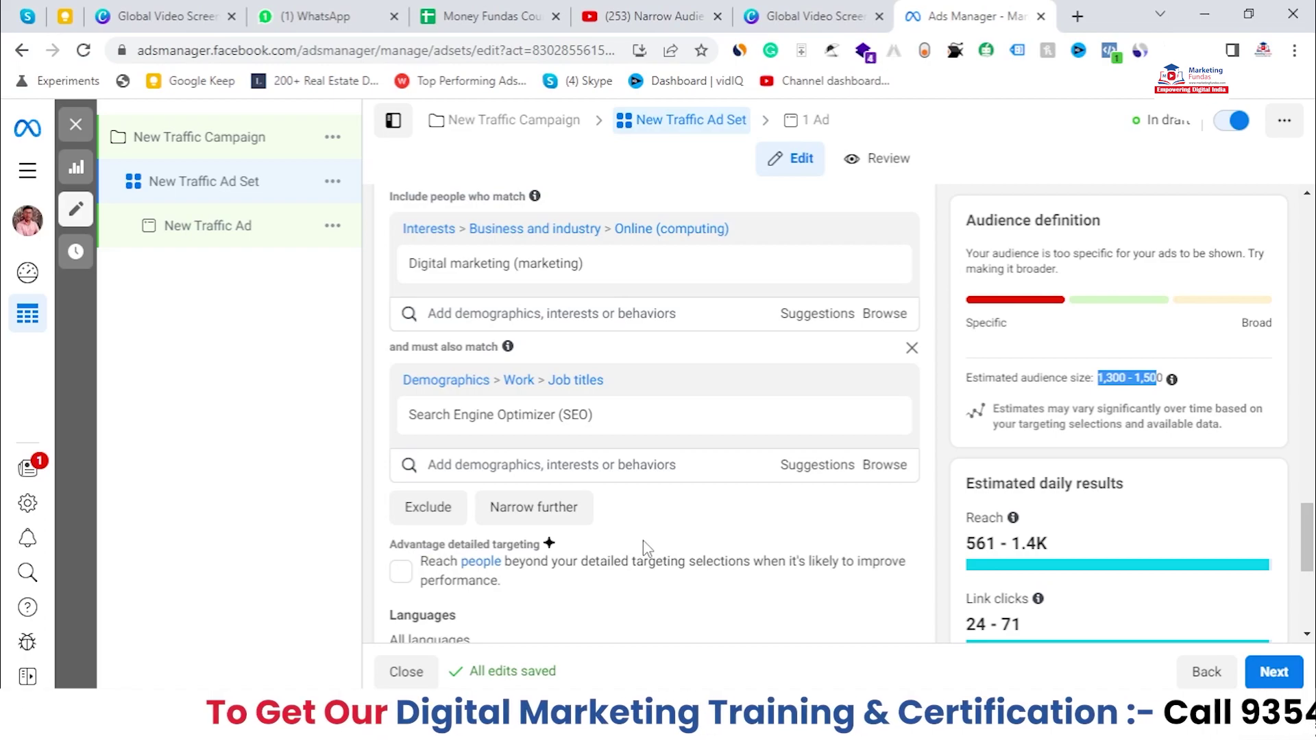
pyautogui.scroll(-1, 643, 540)
# - Add Social Media Manager and Social Media Strategist job titles, raising the estimate to 3,200–3,800
pyautogui.click(609, 371)
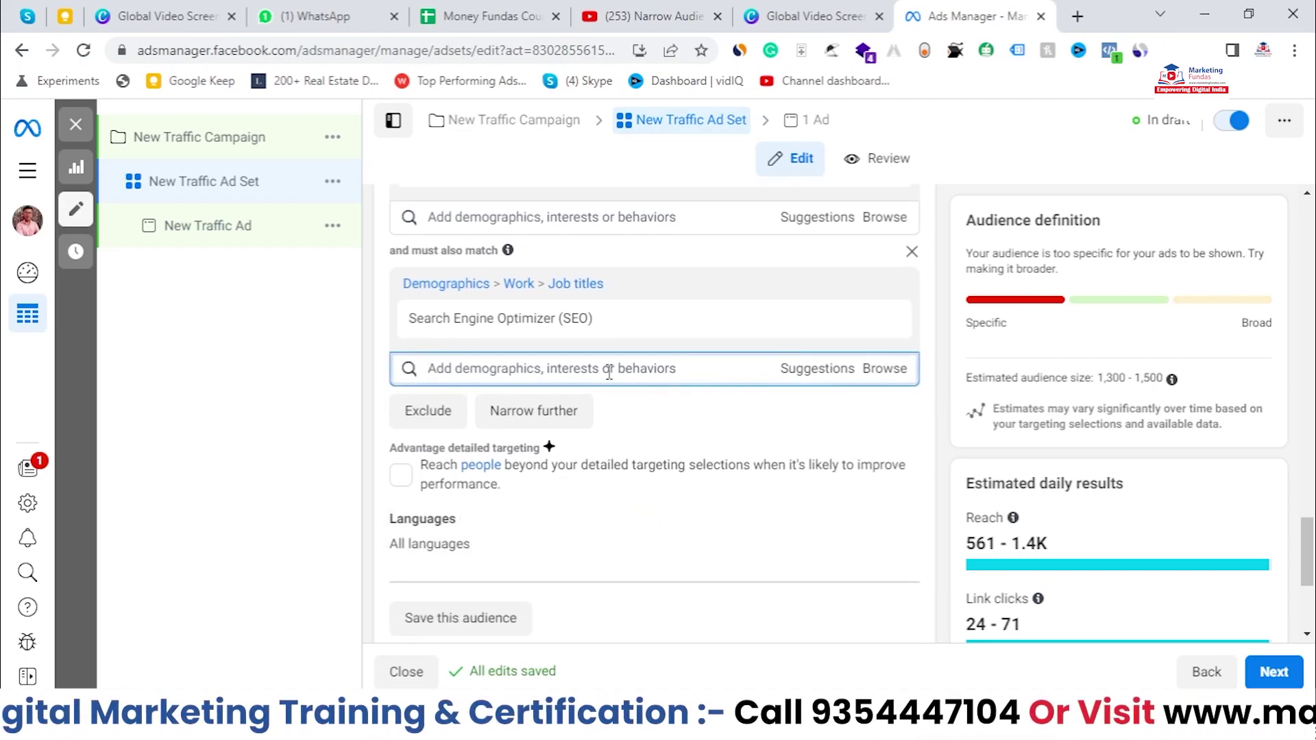
pyautogui.write('so')
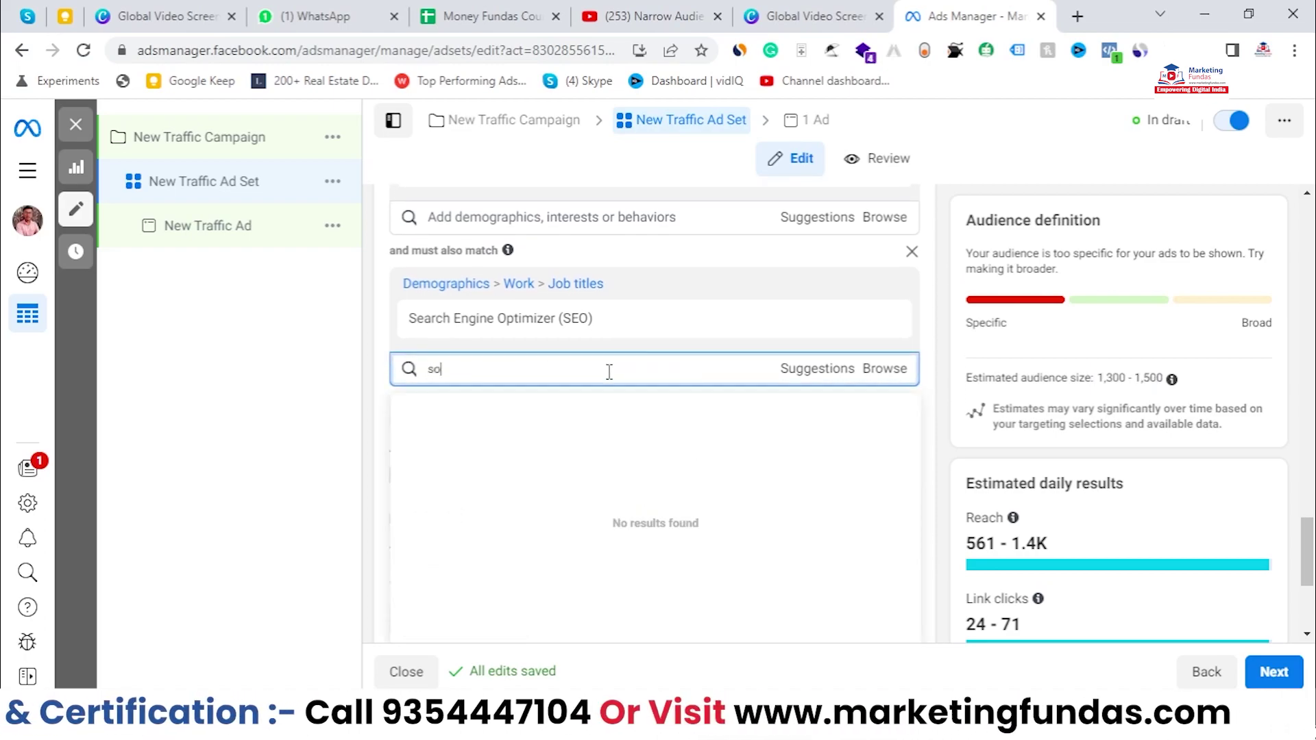
pyautogui.write('cialm')
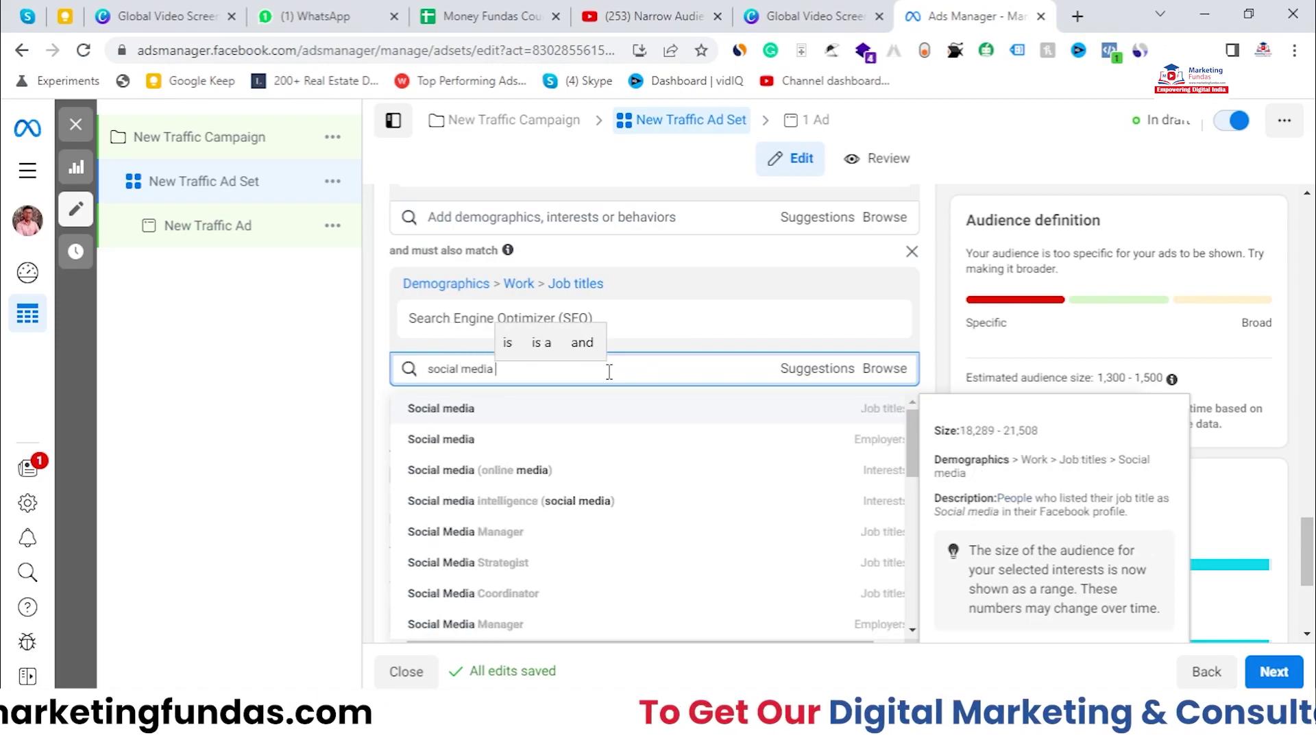
pyautogui.click(625, 541)
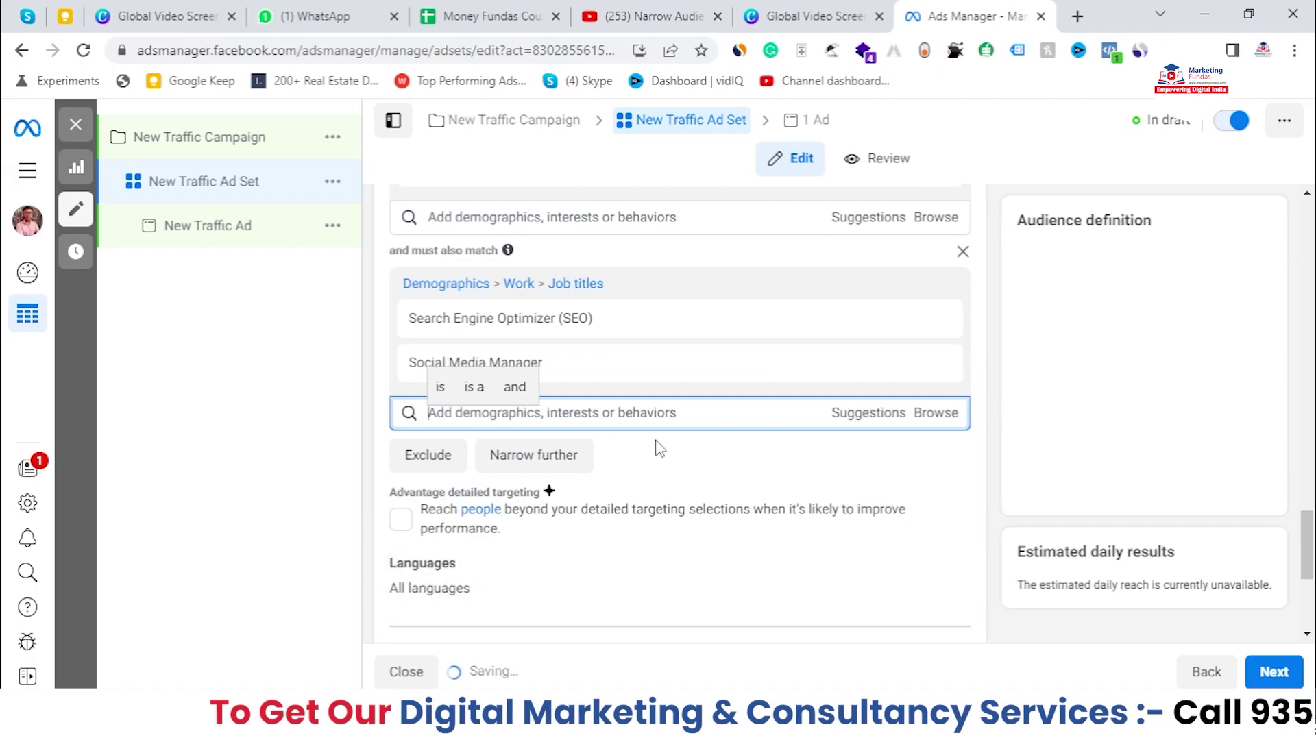
pyautogui.moveTo(1097, 381); pyautogui.dragTo(1160, 378)
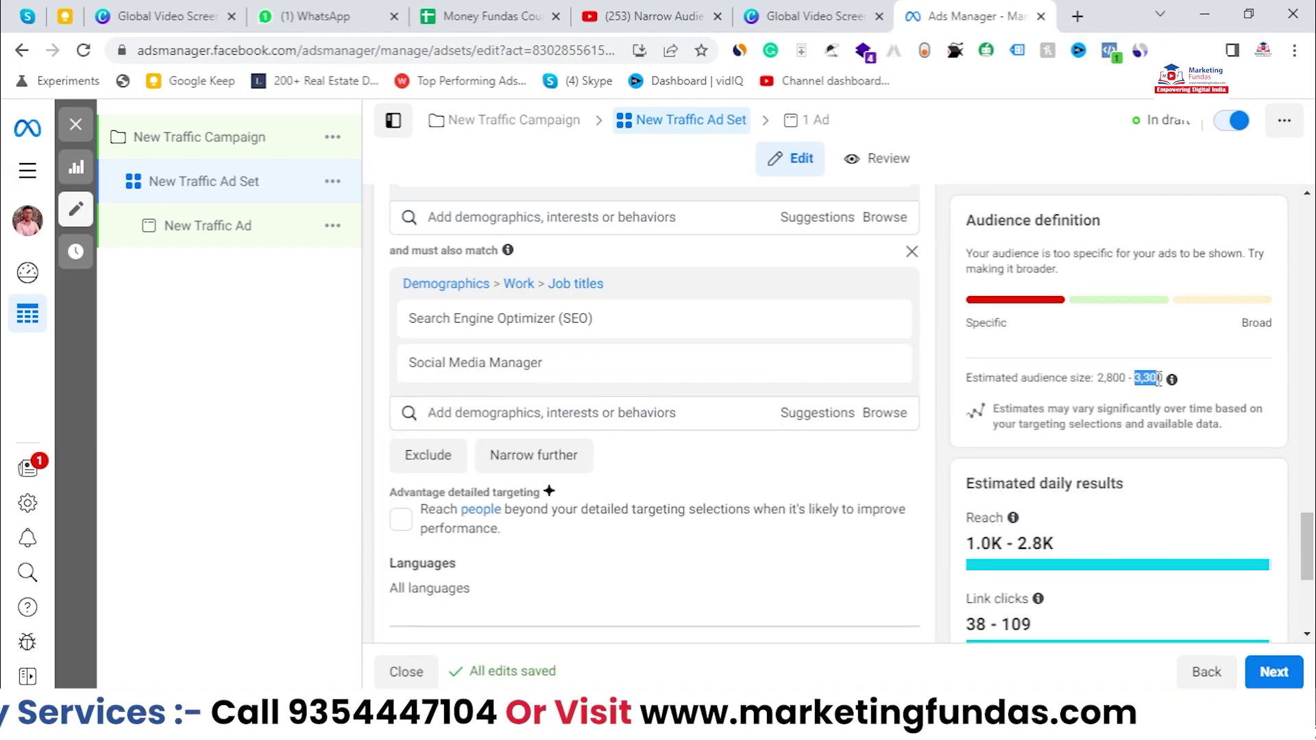
pyautogui.click(546, 414)
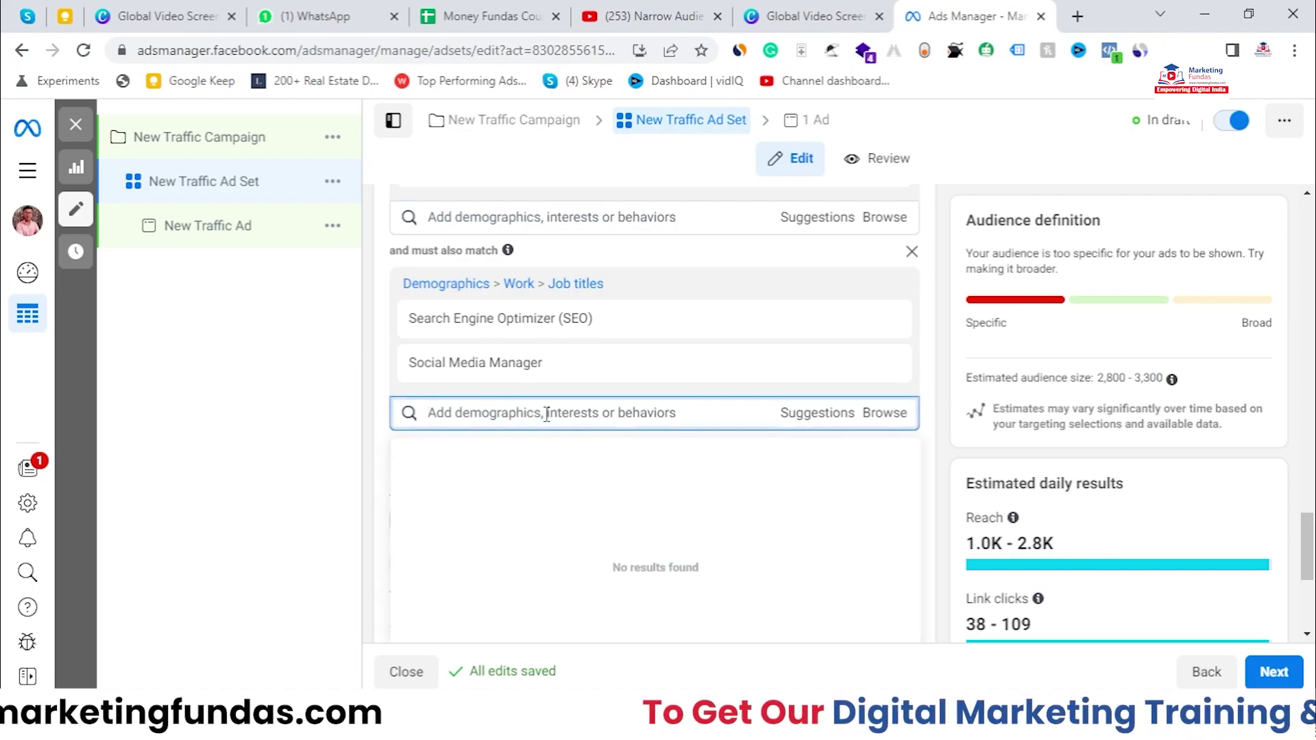
pyautogui.write('social')
pyautogui.write('media')
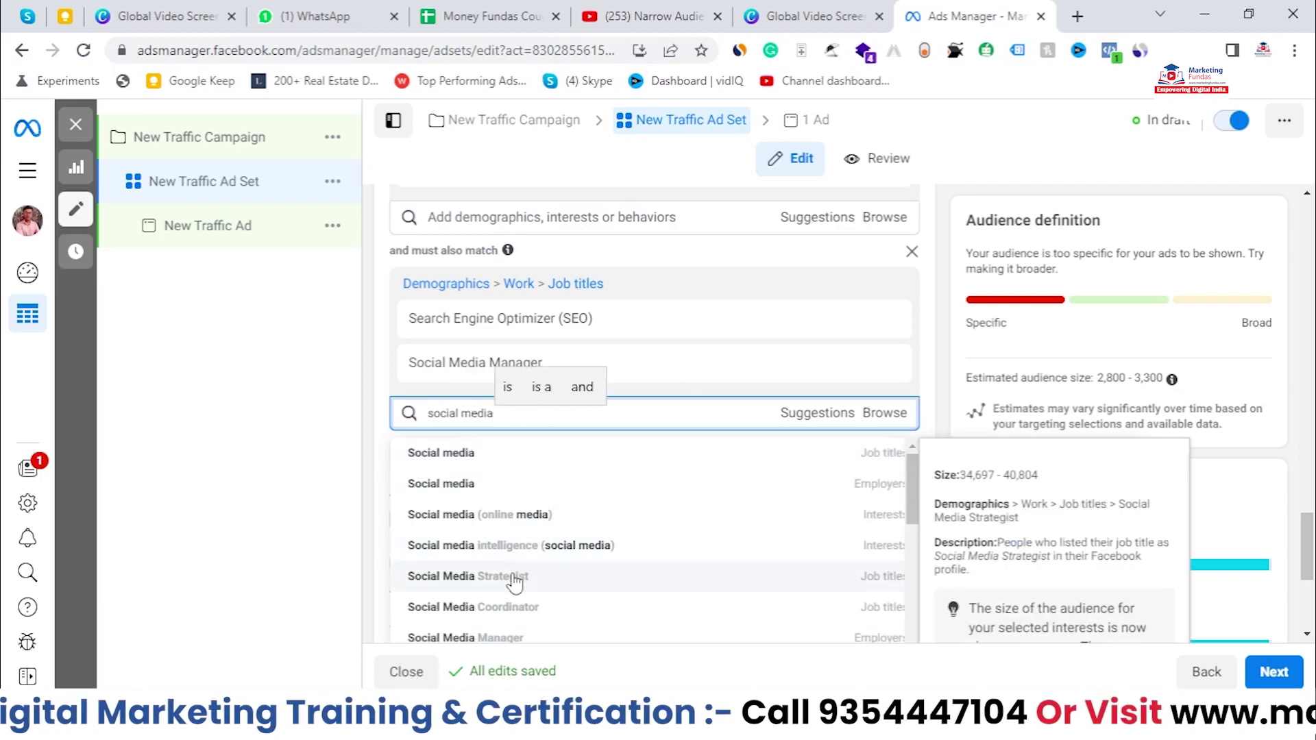
pyautogui.click(516, 581)
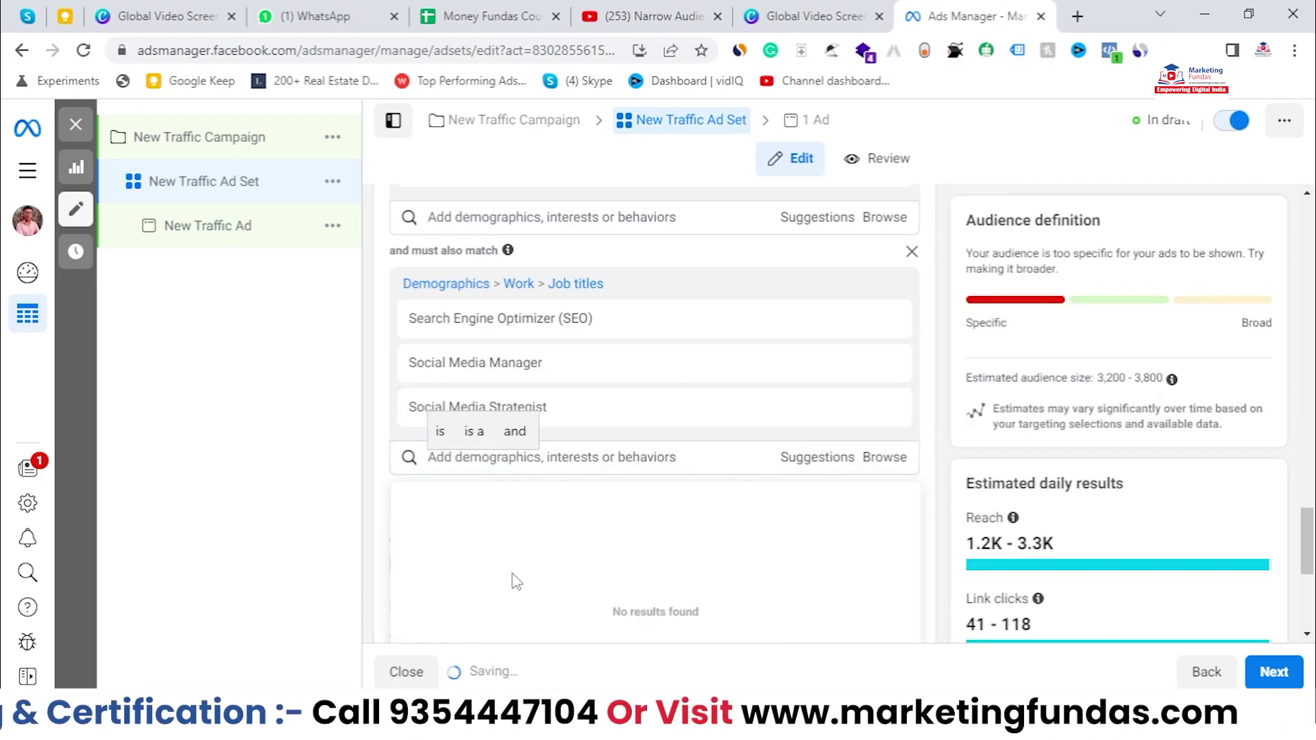
# - Add the Pay-Per-Click Strategist (PPC Strategist) job title to the narrowing condition
pyautogui.write('ppc')
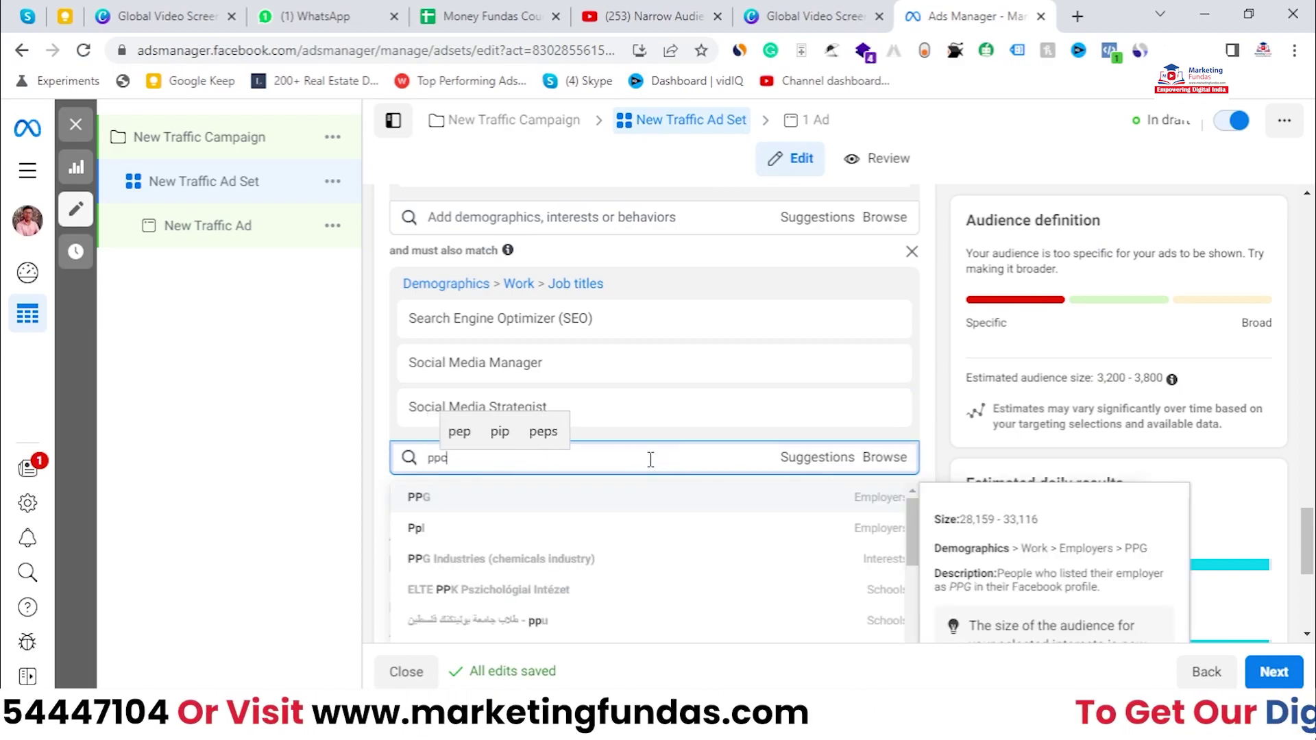
pyautogui.click(656, 501)
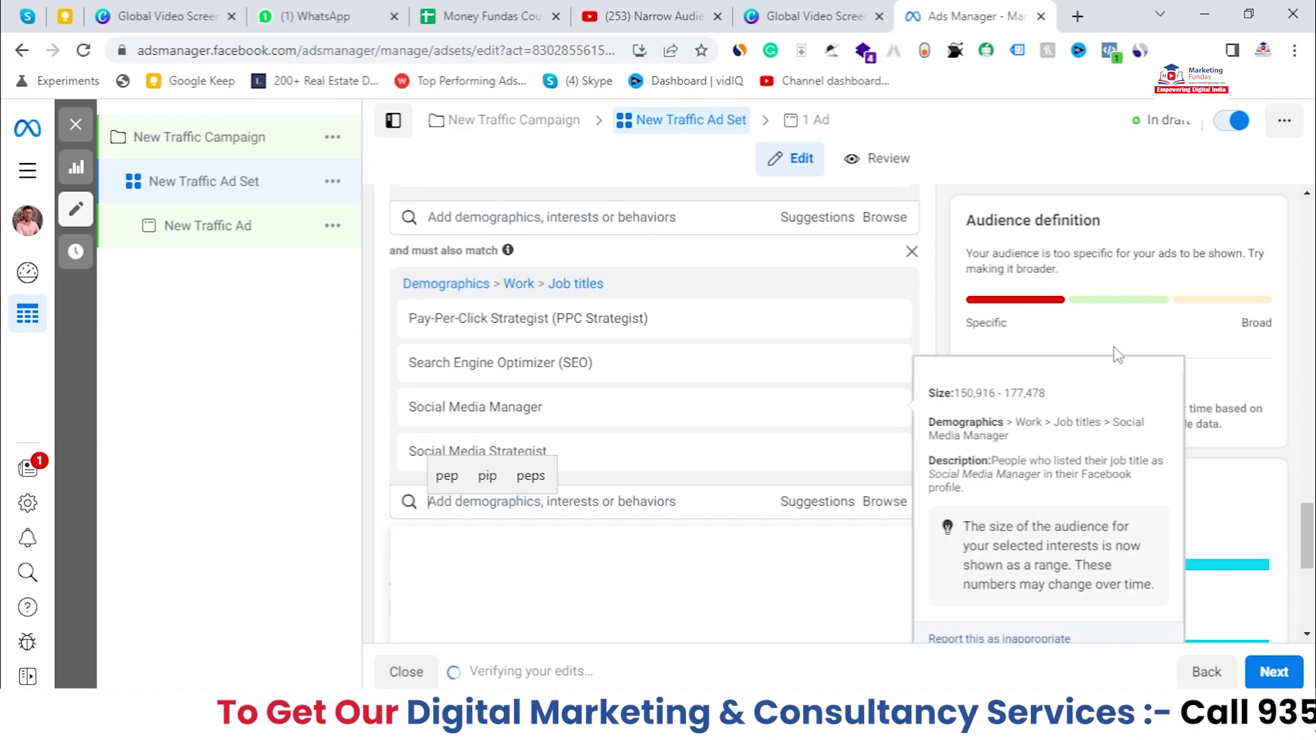
pyautogui.moveTo(1097, 382); pyautogui.dragTo(1122, 386)
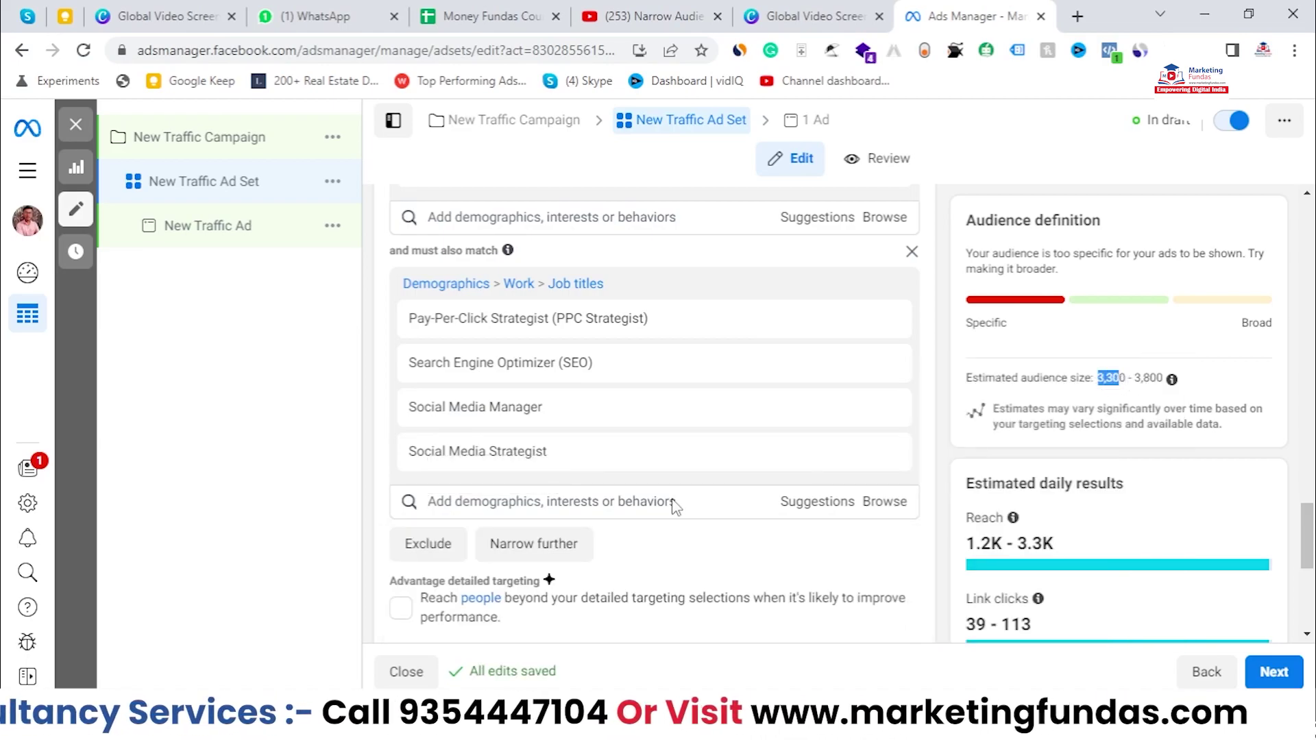
# - Add the Web development employer, bringing the estimated audience to 3,300–3,900
pyautogui.click(519, 499)
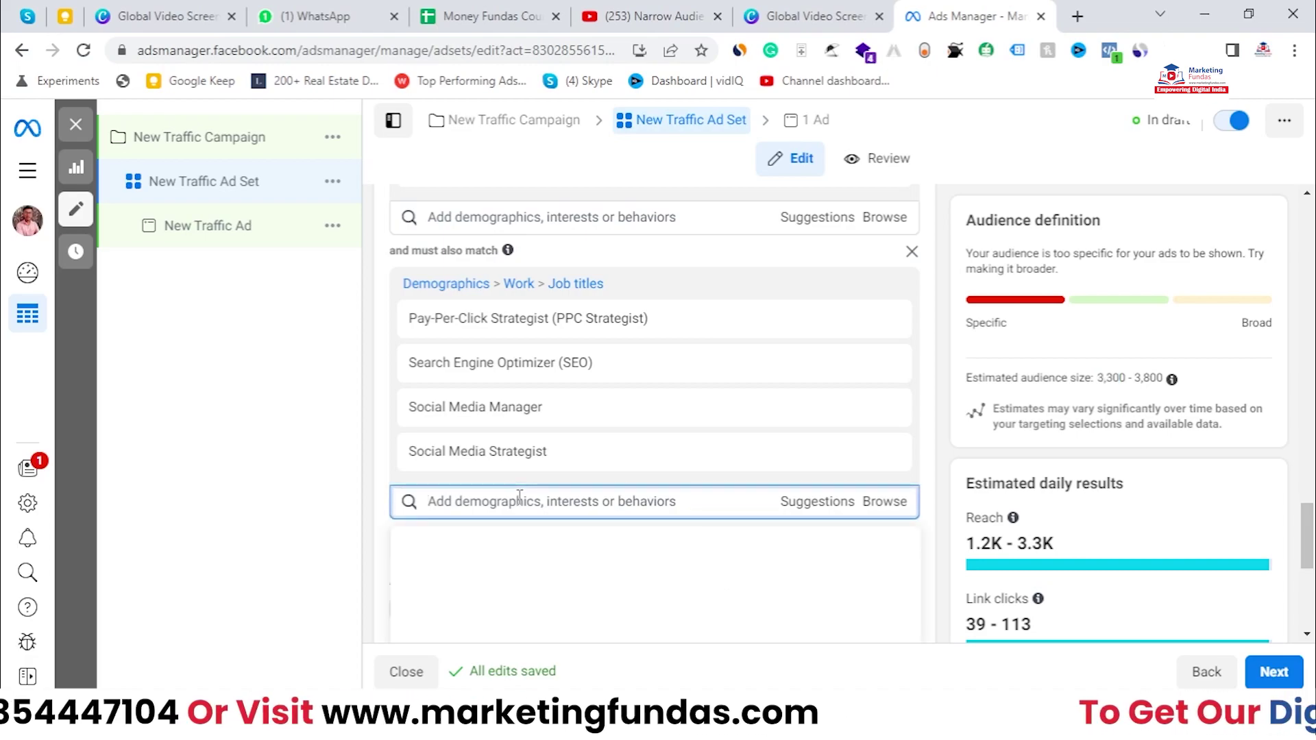
pyautogui.write('*')
pyautogui.press('BackSpace')
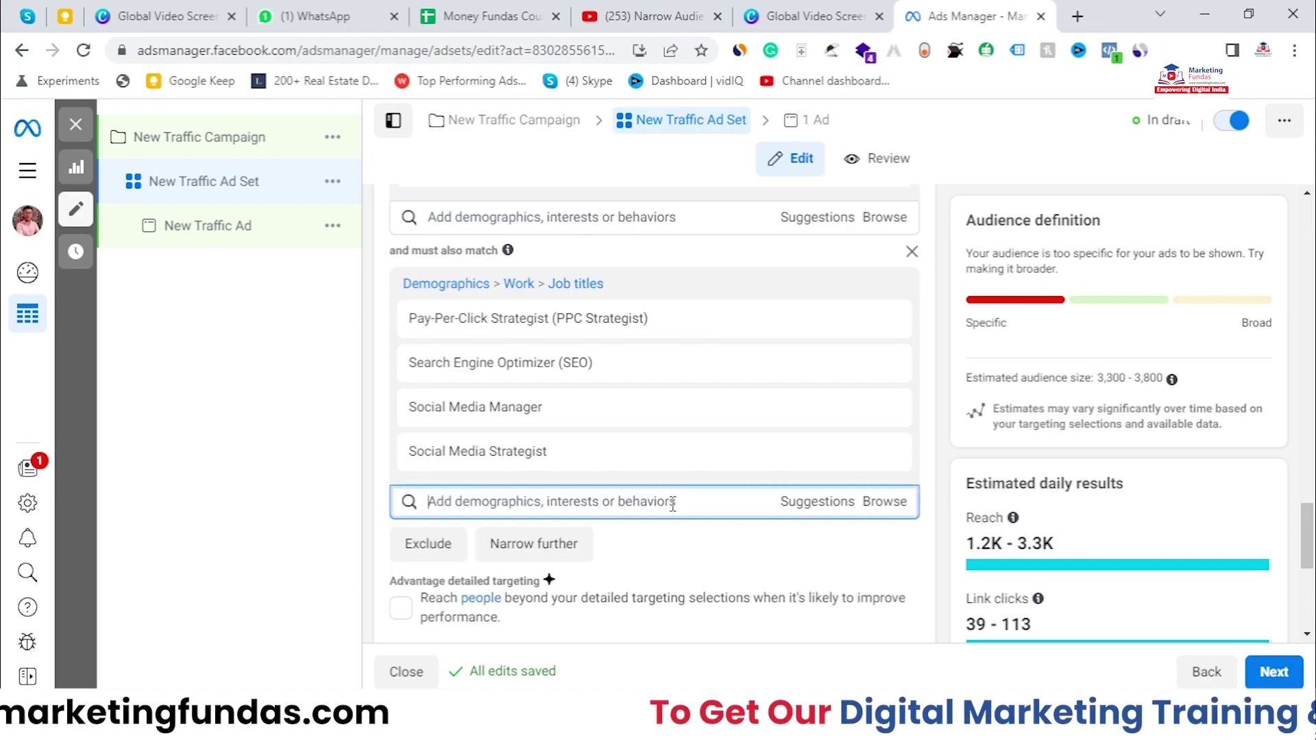
pyautogui.write('web devel')
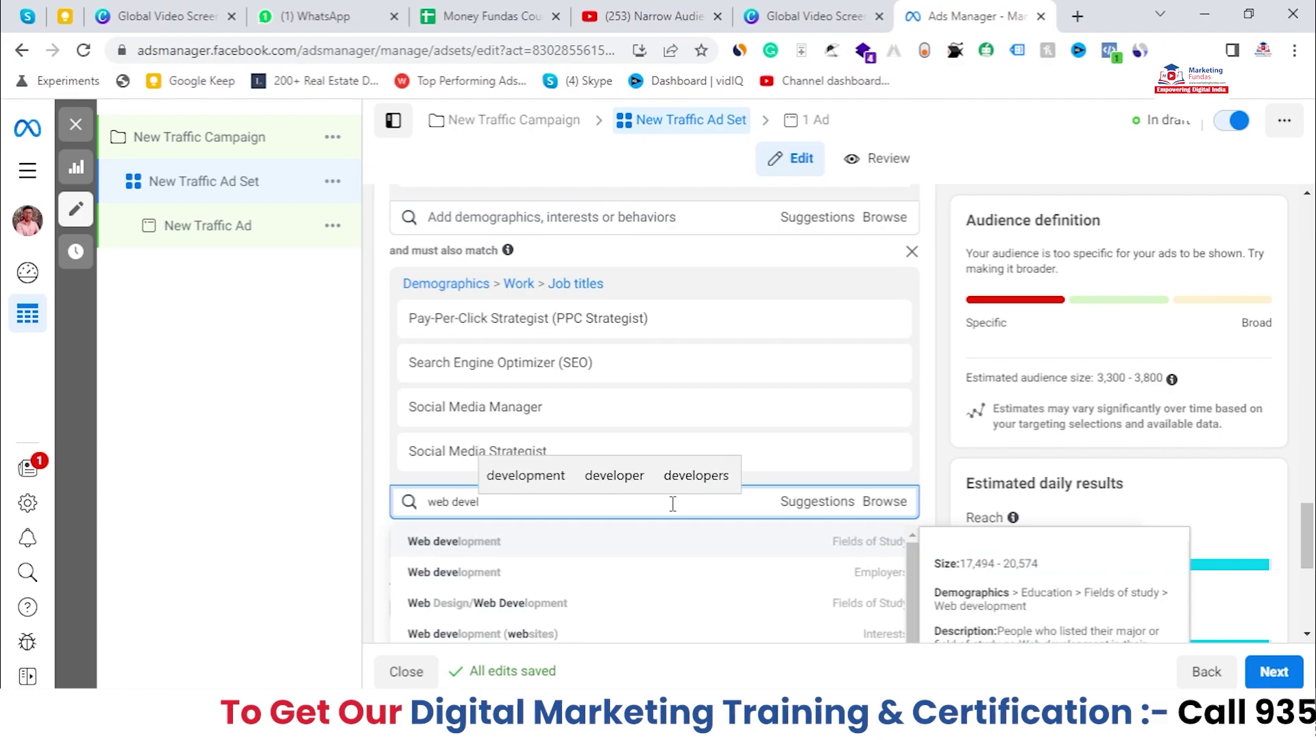
pyautogui.write('e')
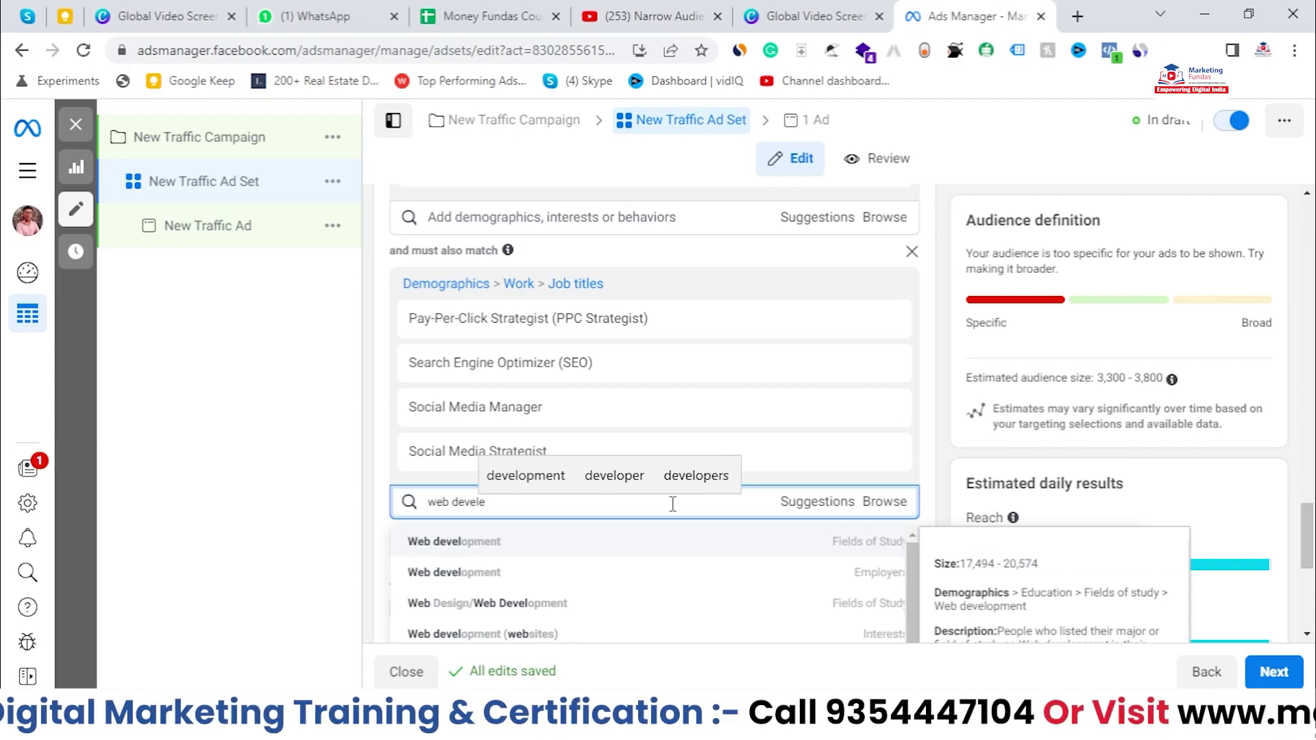
pyautogui.click(653, 569)
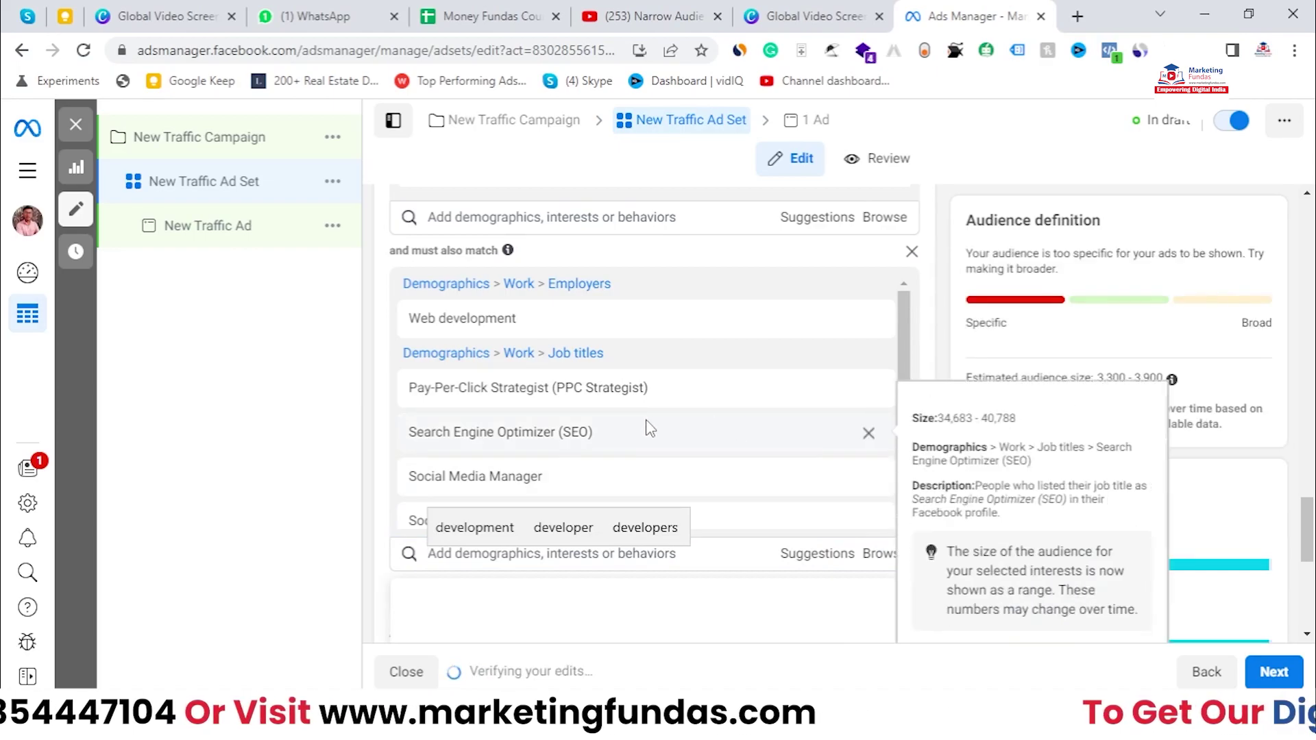
pyautogui.click(658, 555)
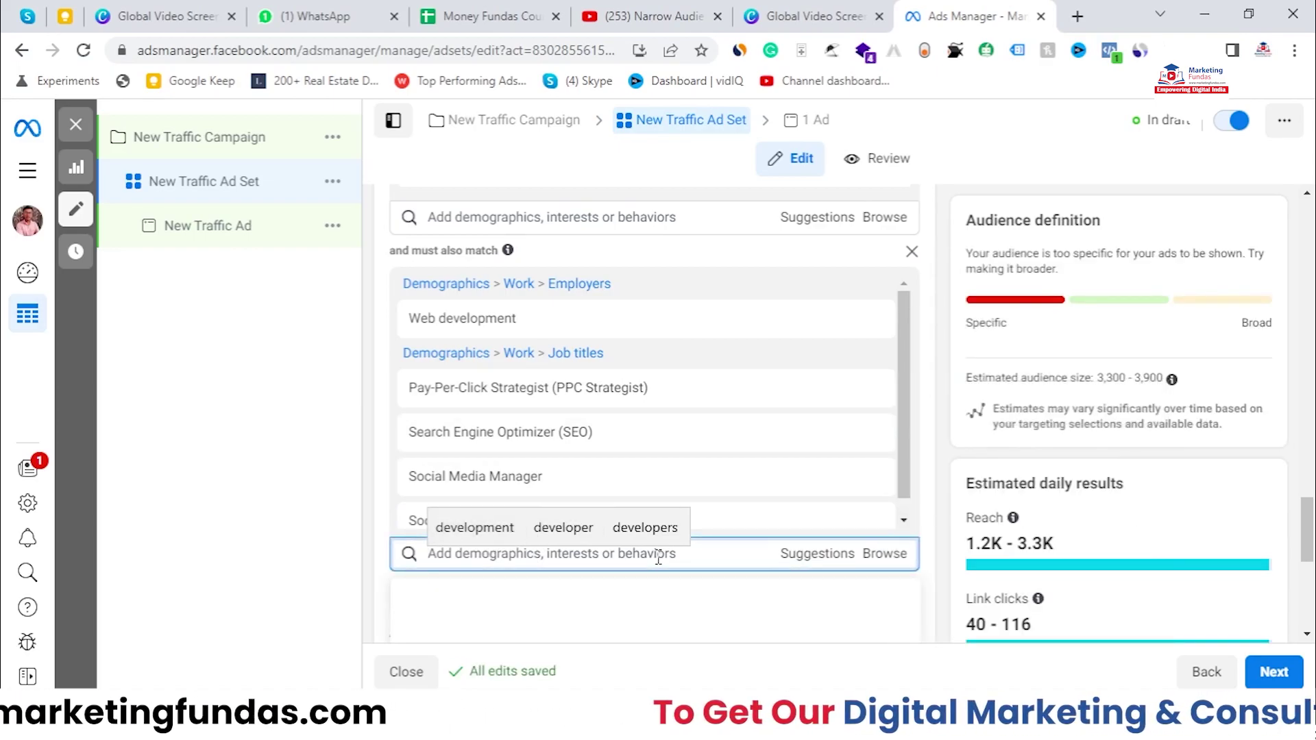
# - Search 'social media' and add the Social media marketing job title, lifting the estimate to 3,400–4,000
pyautogui.write("'")
pyautogui.press('BackSpace')
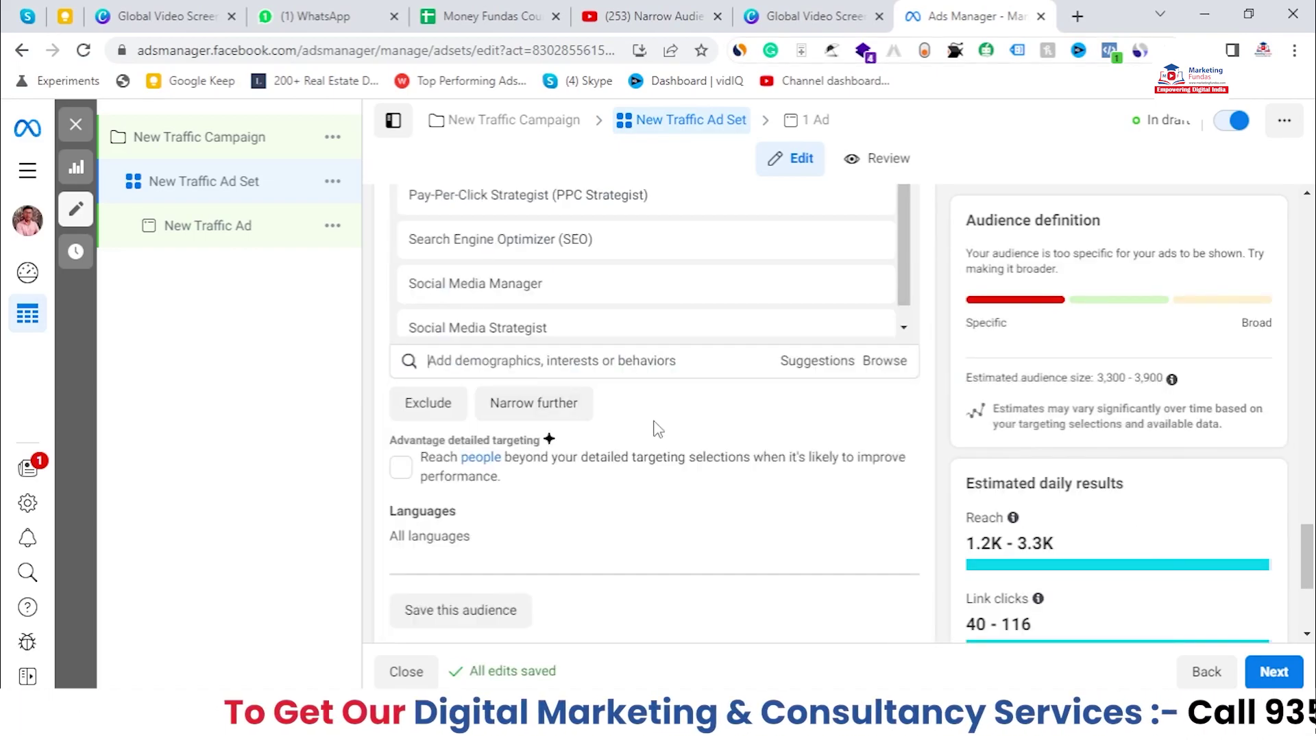
pyautogui.write('social media')
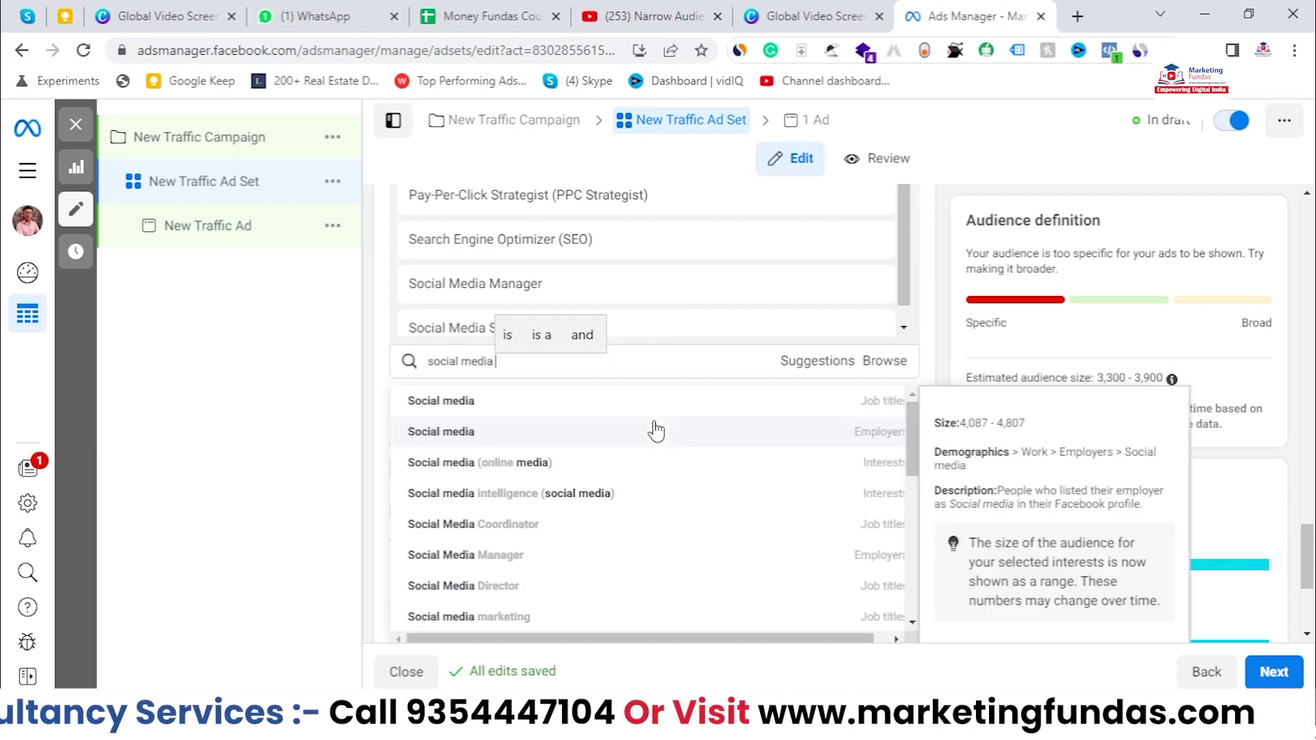
pyautogui.click(492, 617)
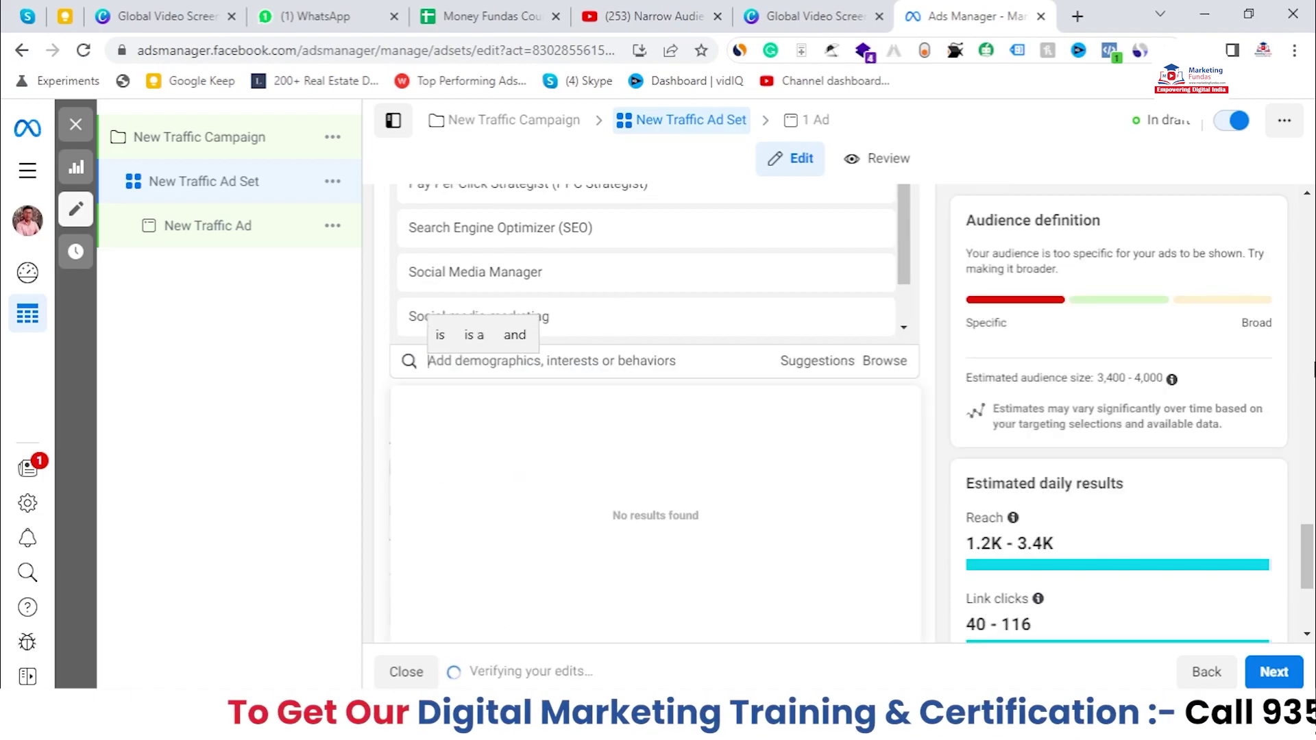
pyautogui.moveTo(1100, 378); pyautogui.dragTo(1162, 381)
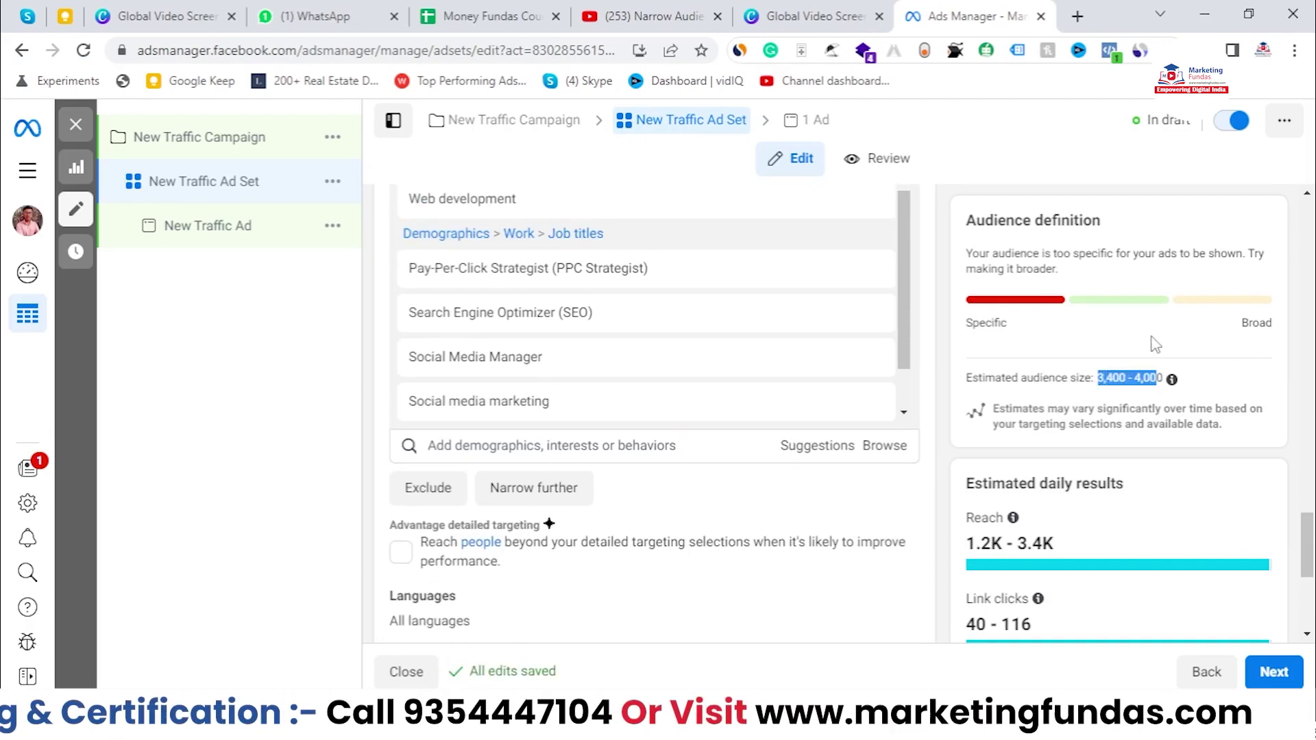
pyautogui.scroll(1, 1158, 363)
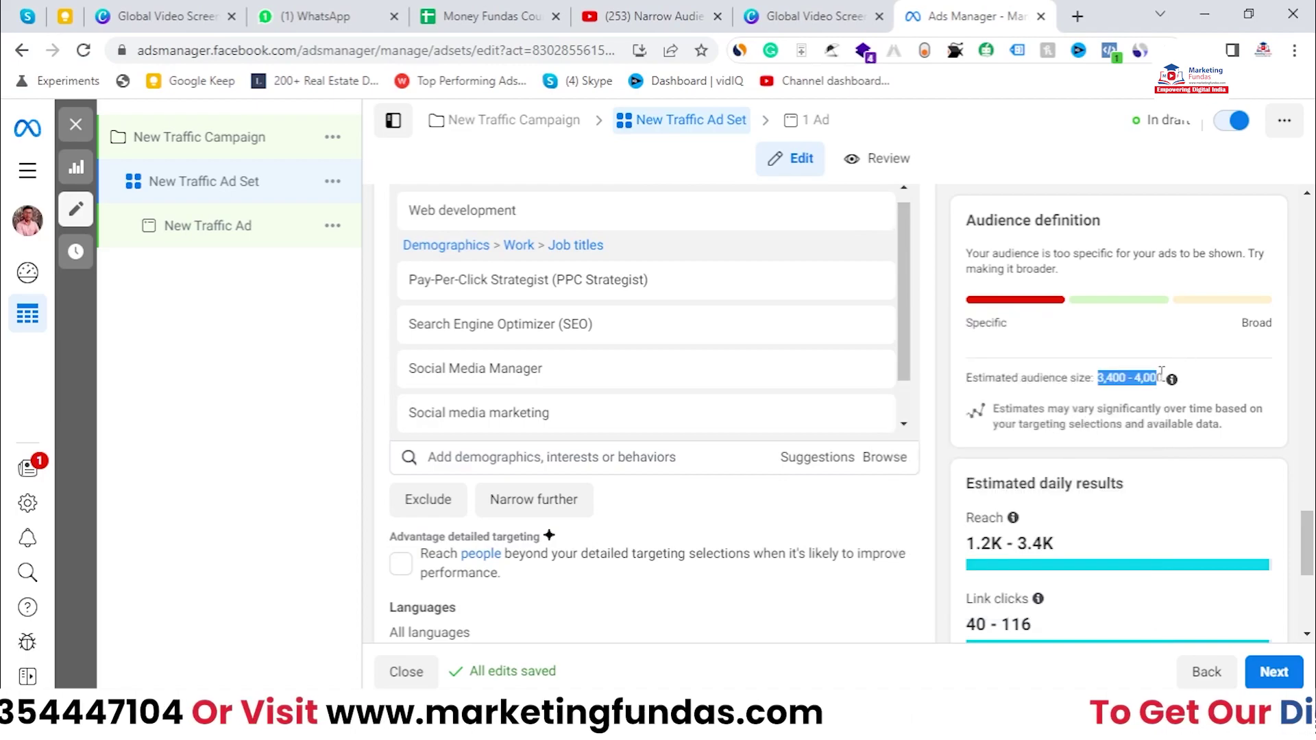
pyautogui.moveTo(886, 338)
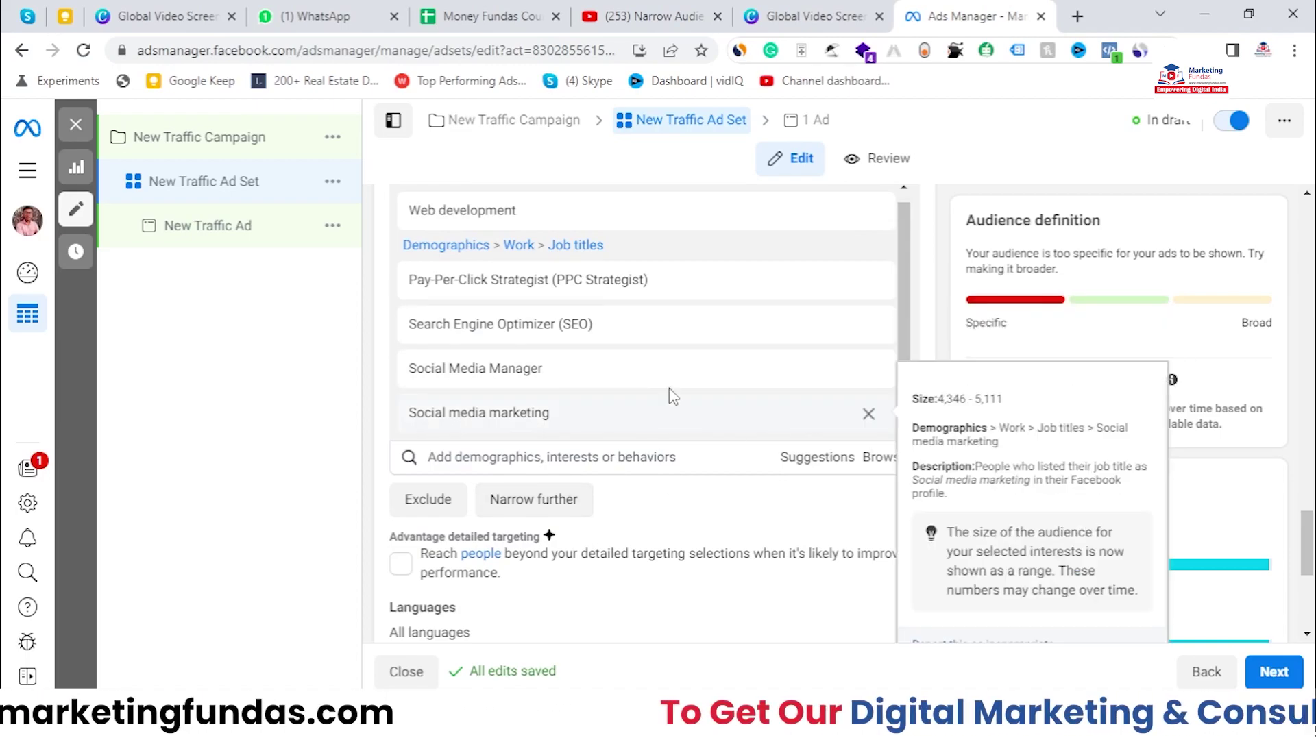
pyautogui.scroll(1, 892, 374)
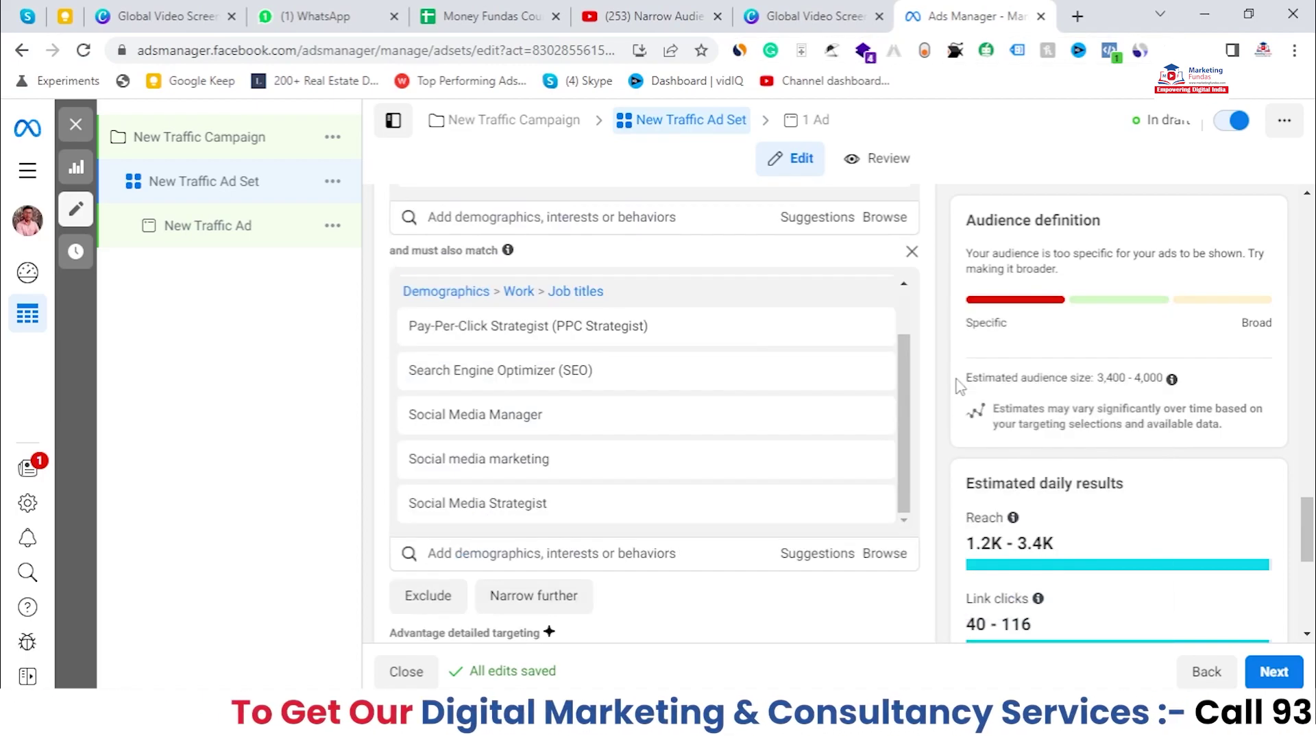
pyautogui.moveTo(890, 398)
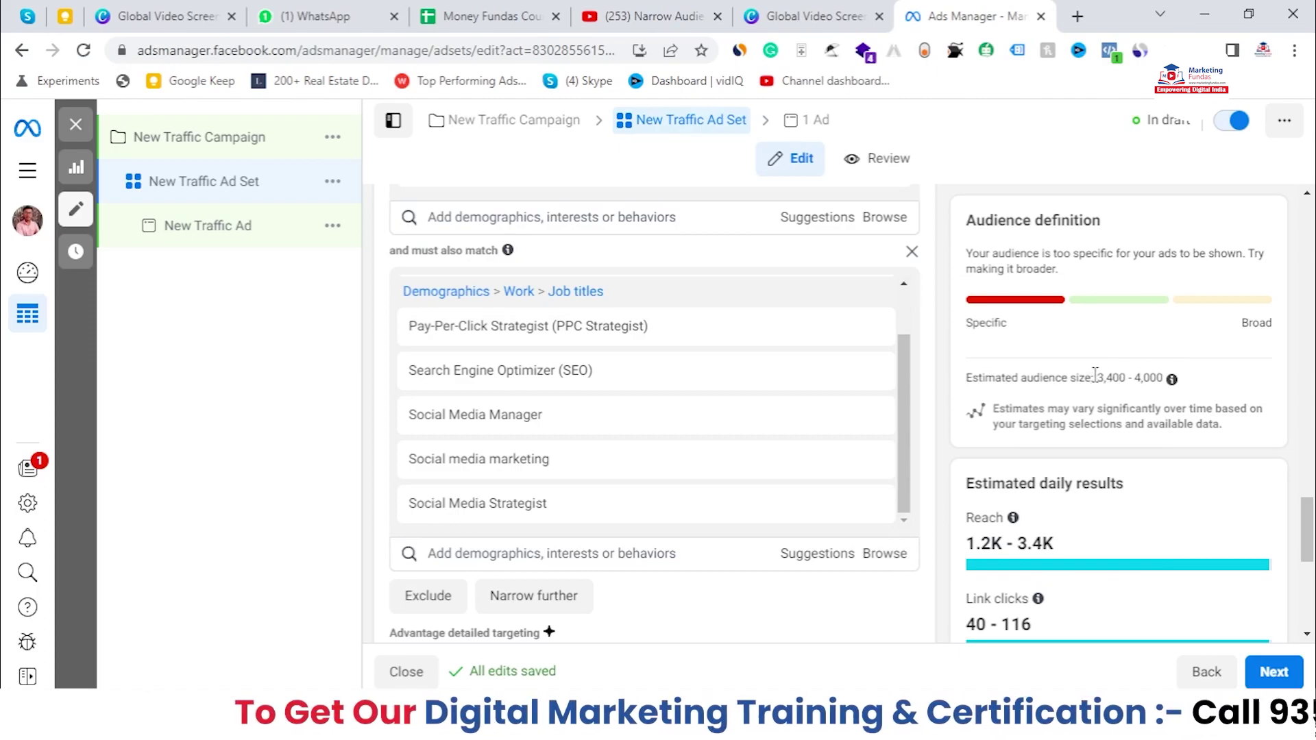
pyautogui.moveTo(1095, 376); pyautogui.dragTo(1165, 381)
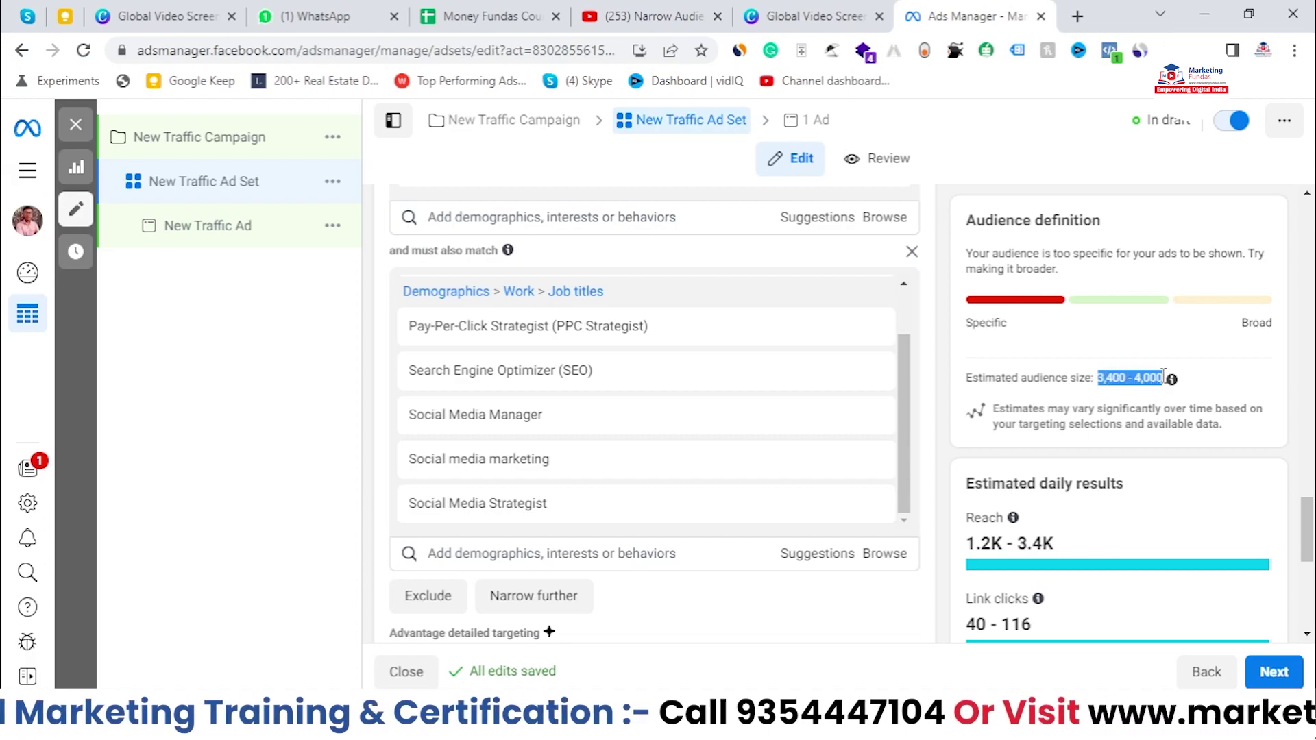
pyautogui.click(1101, 386)
pyautogui.moveTo(1099, 379); pyautogui.dragTo(1155, 387)
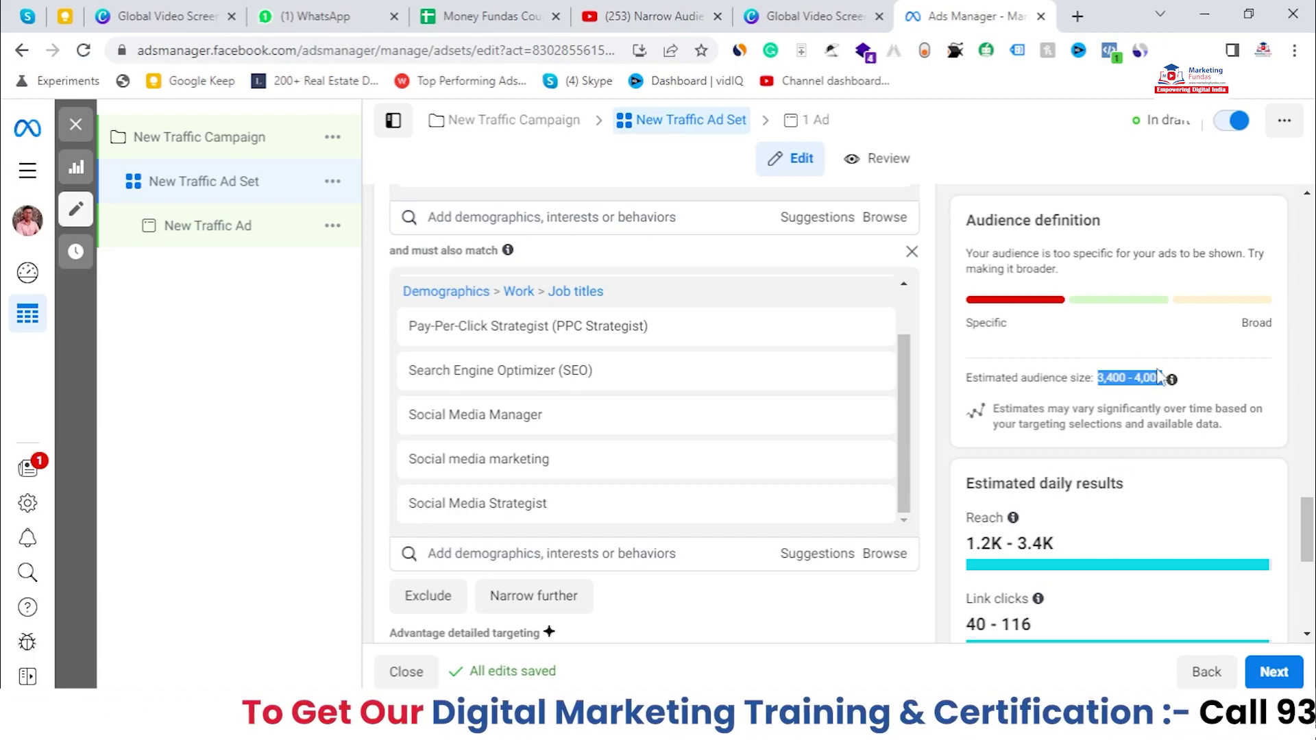
pyautogui.moveTo(899, 374); pyautogui.dragTo(914, 339)
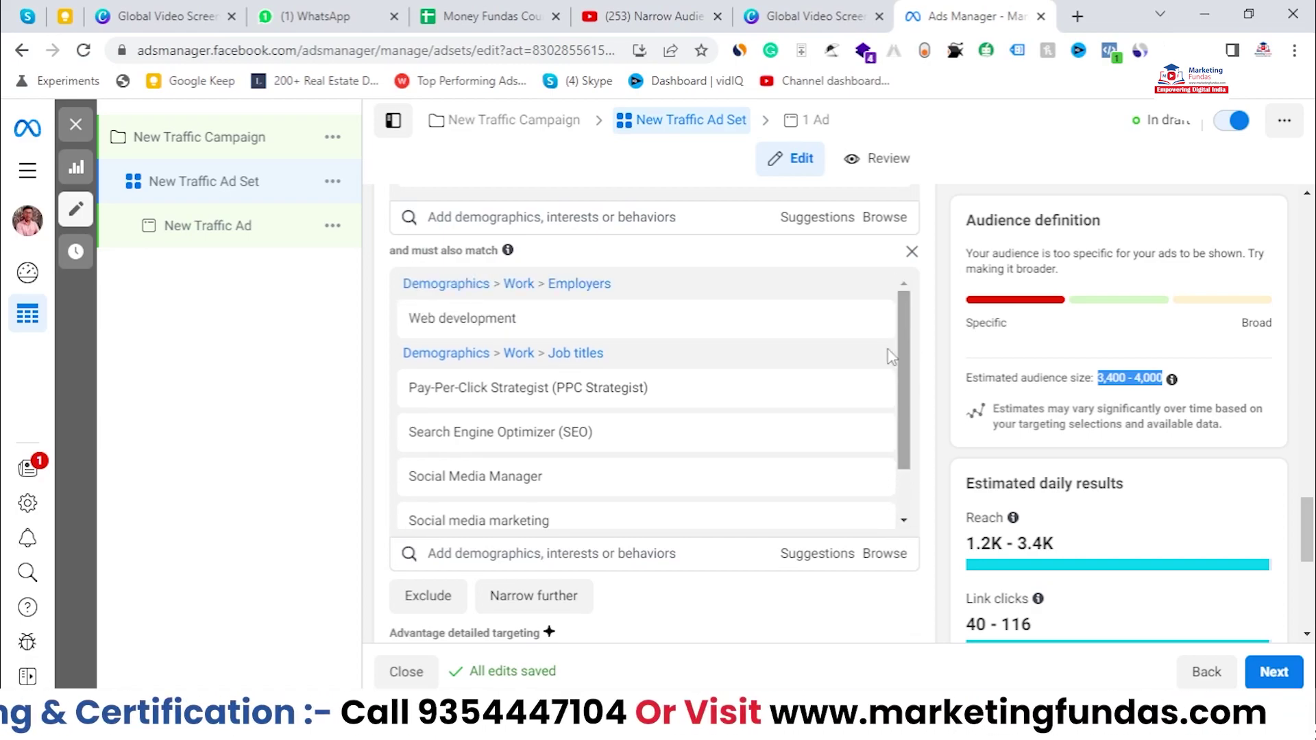
pyautogui.scroll(3, 584, 488)
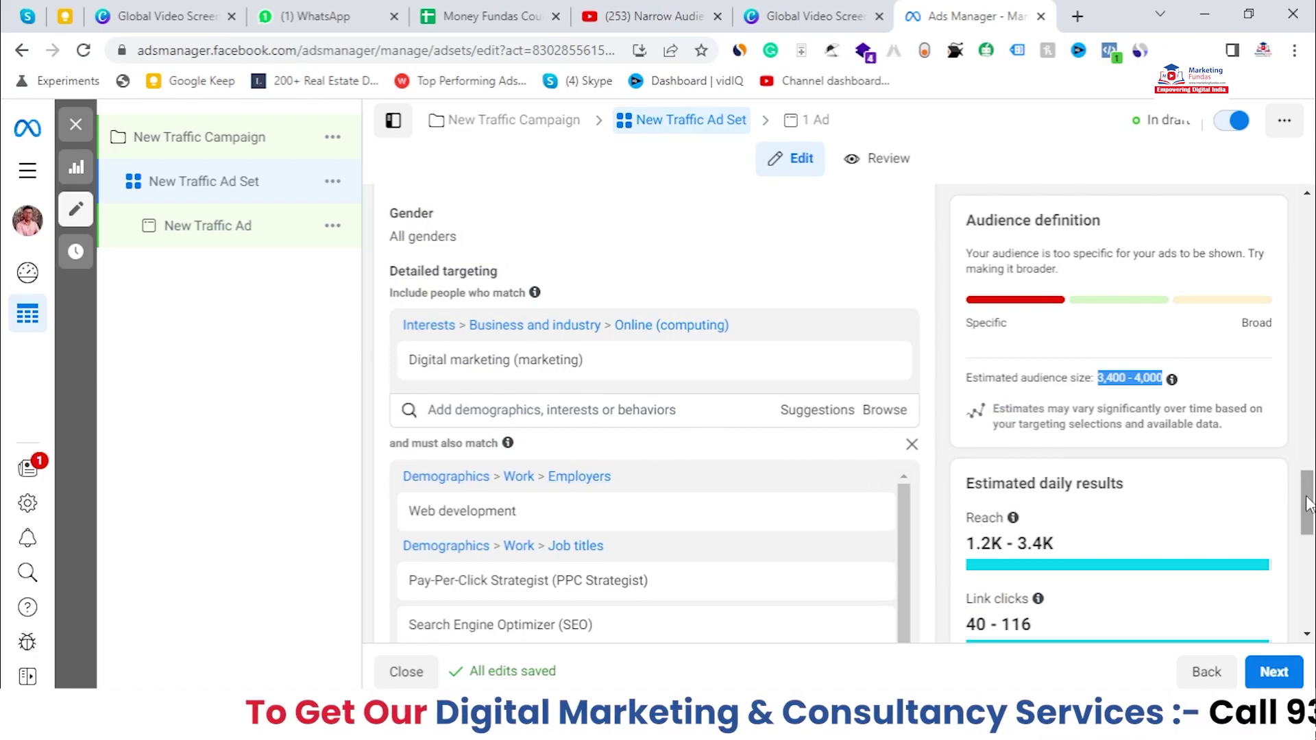
pyautogui.scroll(-1, 686, 480)
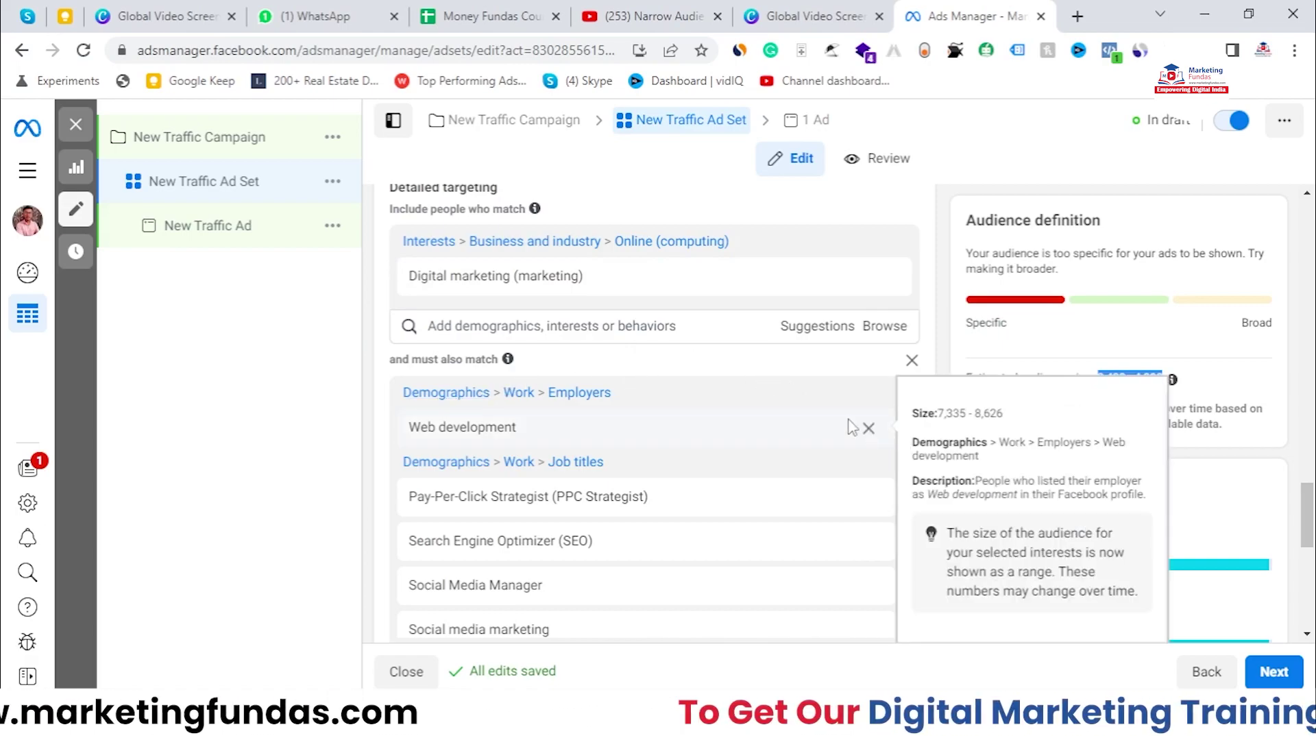
pyautogui.scroll(-1, 583, 546)
pyautogui.scroll(1, 542, 566)
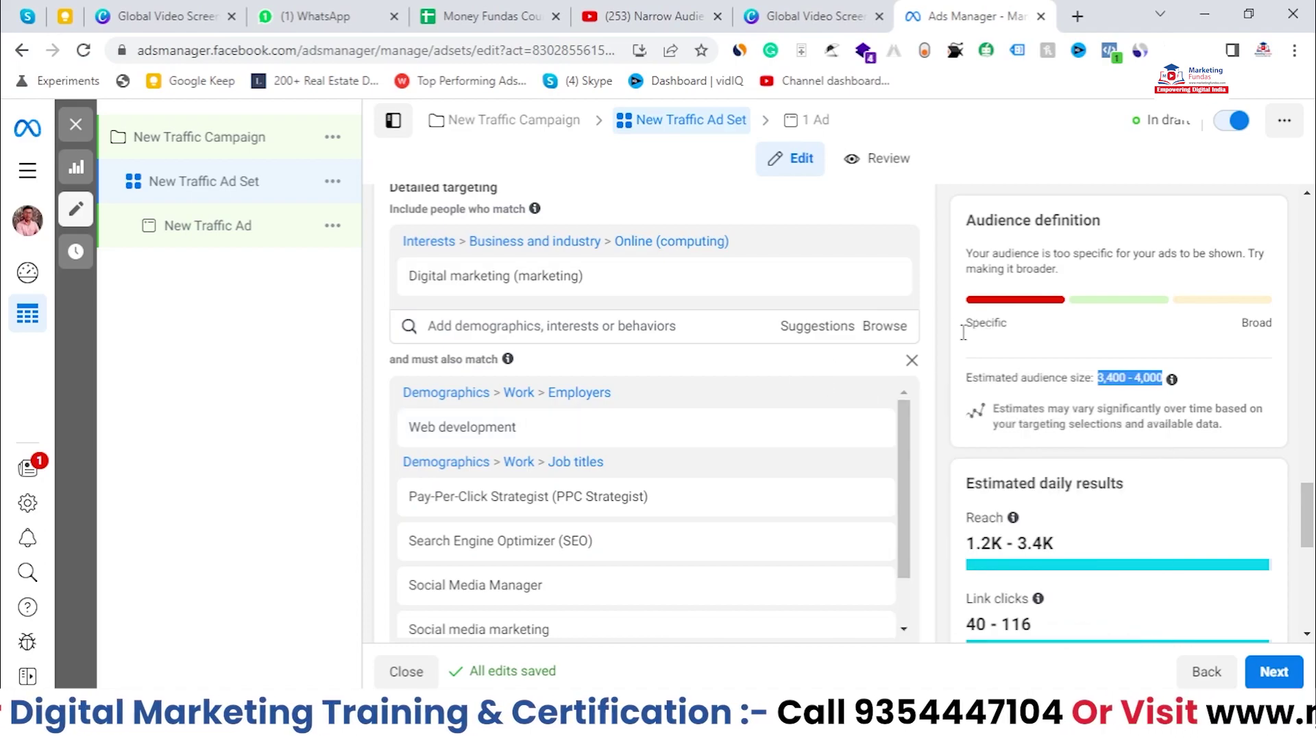
pyautogui.scroll(-3, 955, 345)
pyautogui.scroll(-1, 952, 344)
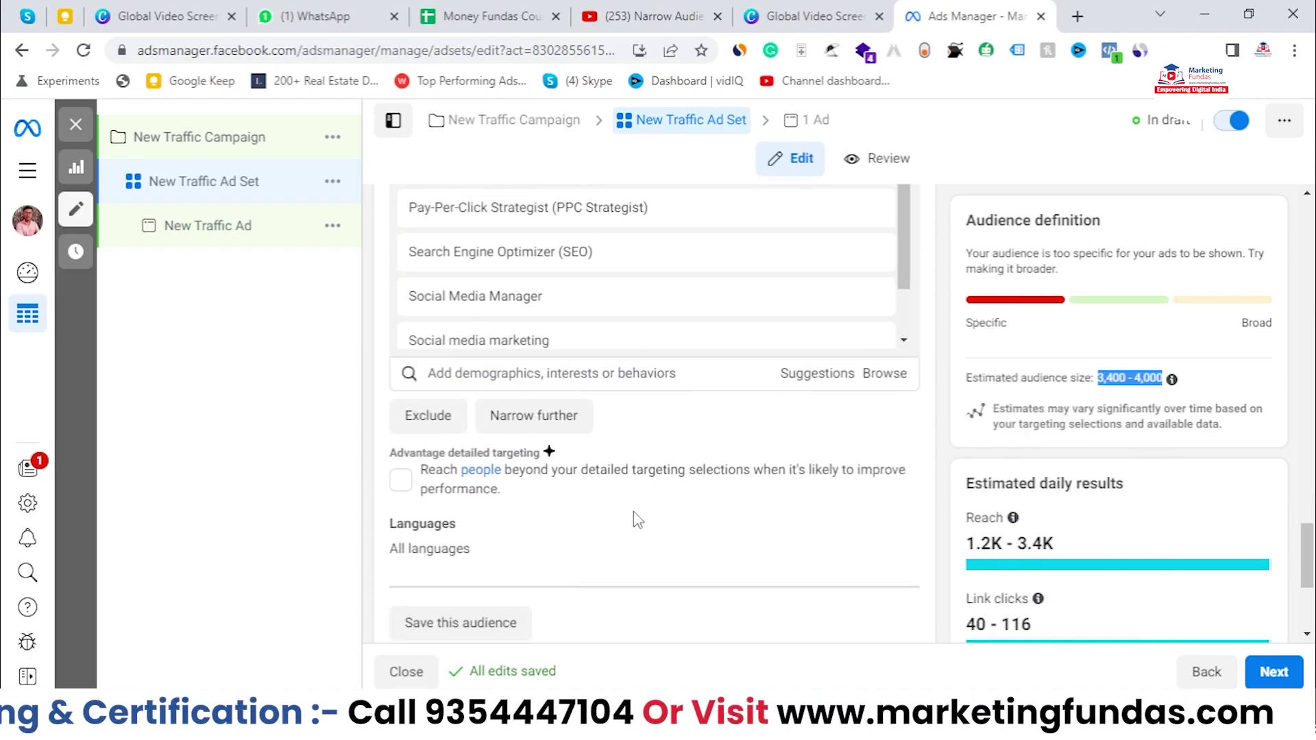
# - Tick Advantage detailed targeting so the estimated audience broadens to 7,700–9,000
pyautogui.moveTo(379, 453); pyautogui.dragTo(541, 452)
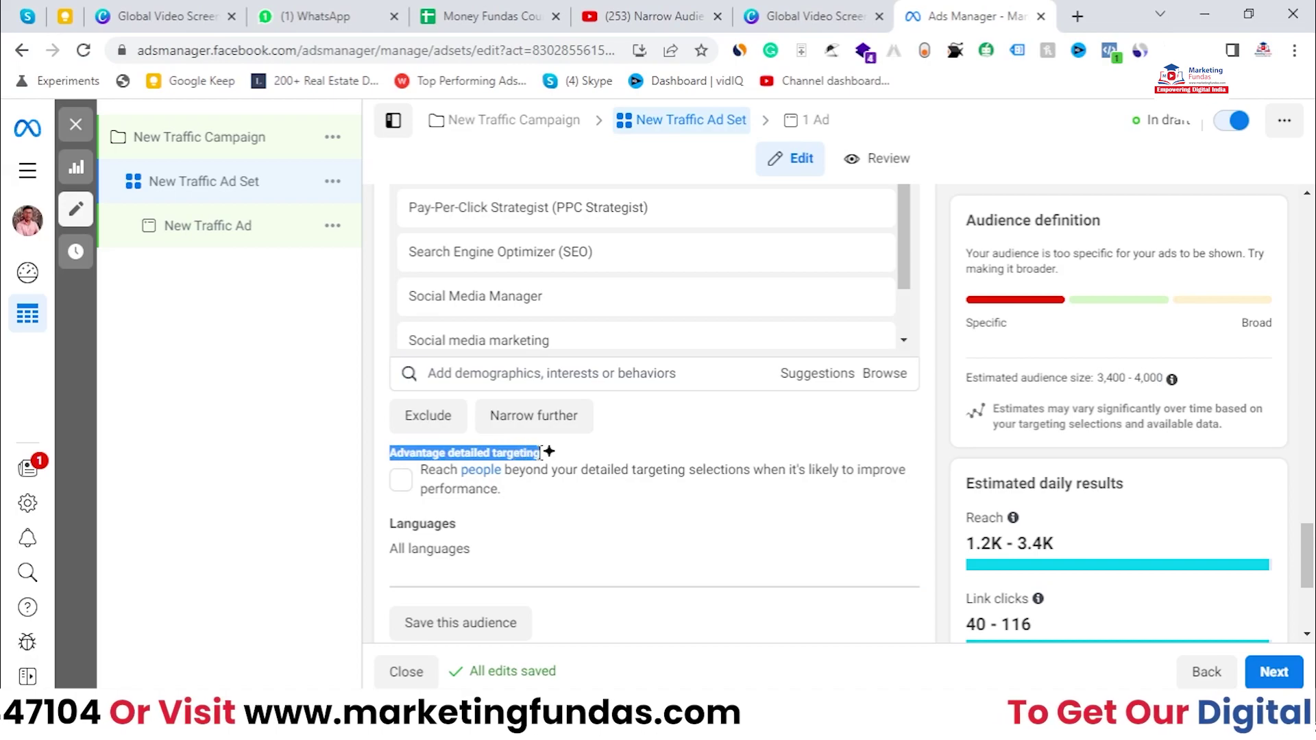
pyautogui.click(403, 480)
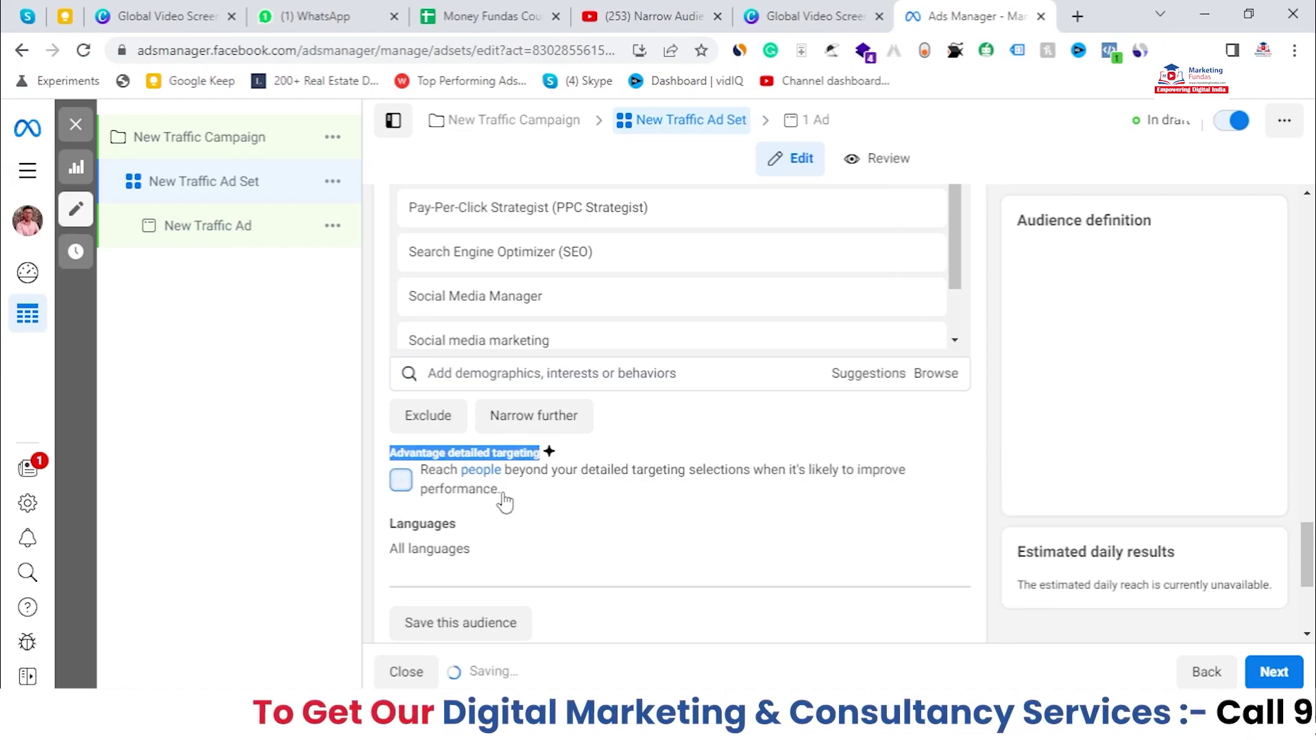
pyautogui.moveTo(505, 502); pyautogui.dragTo(425, 489)
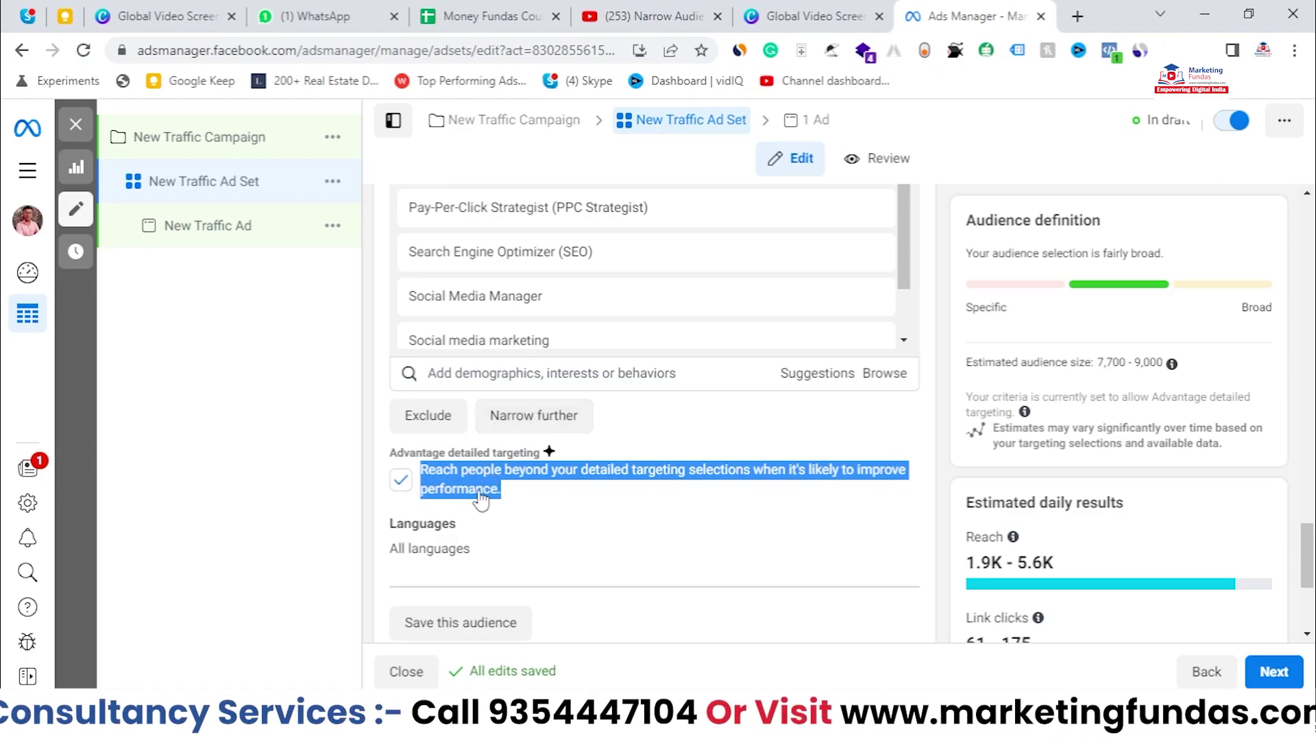
pyautogui.click(525, 499)
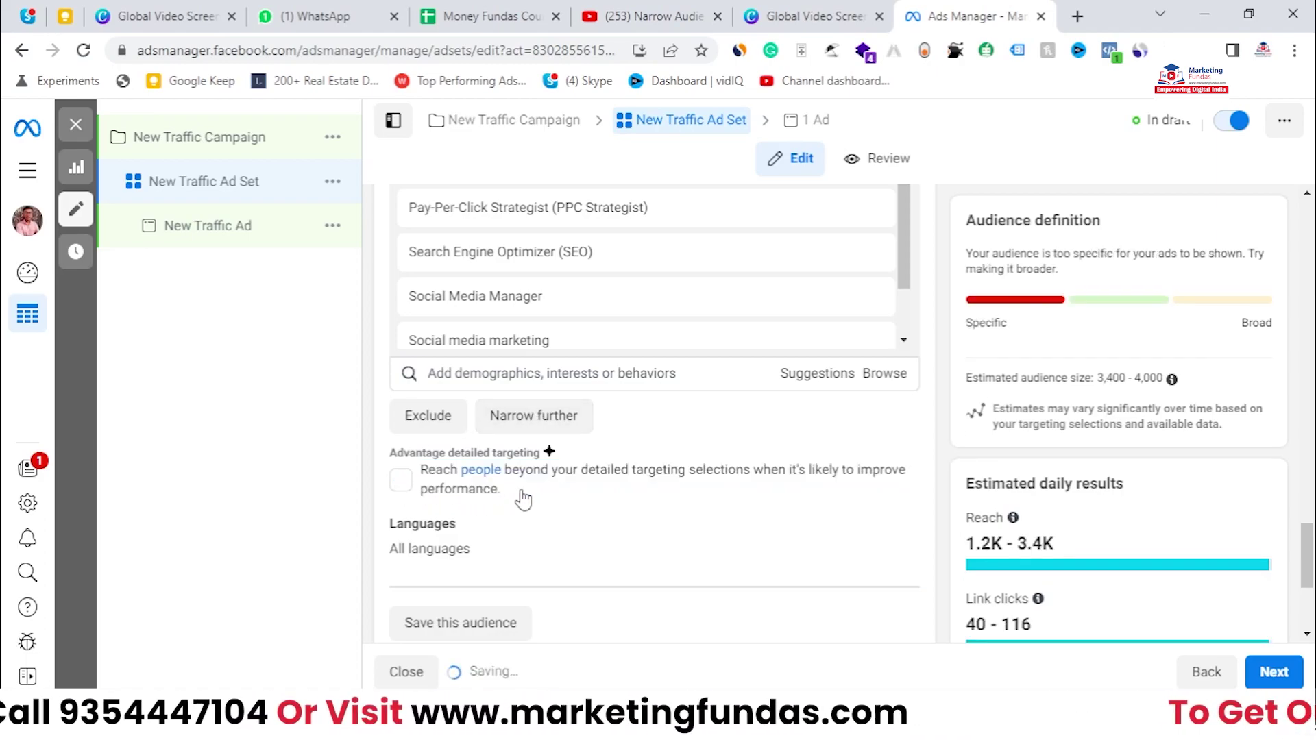
pyautogui.tripleClick(435, 475)
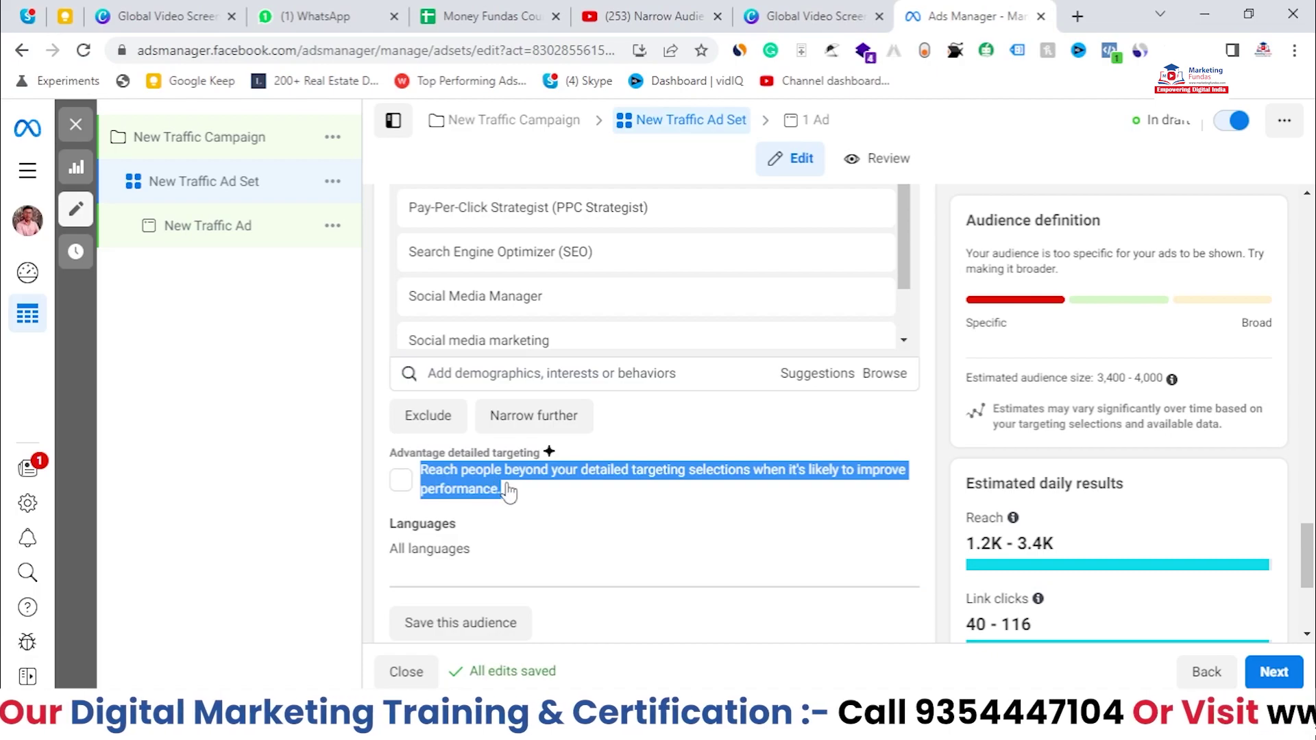
pyautogui.click(402, 485)
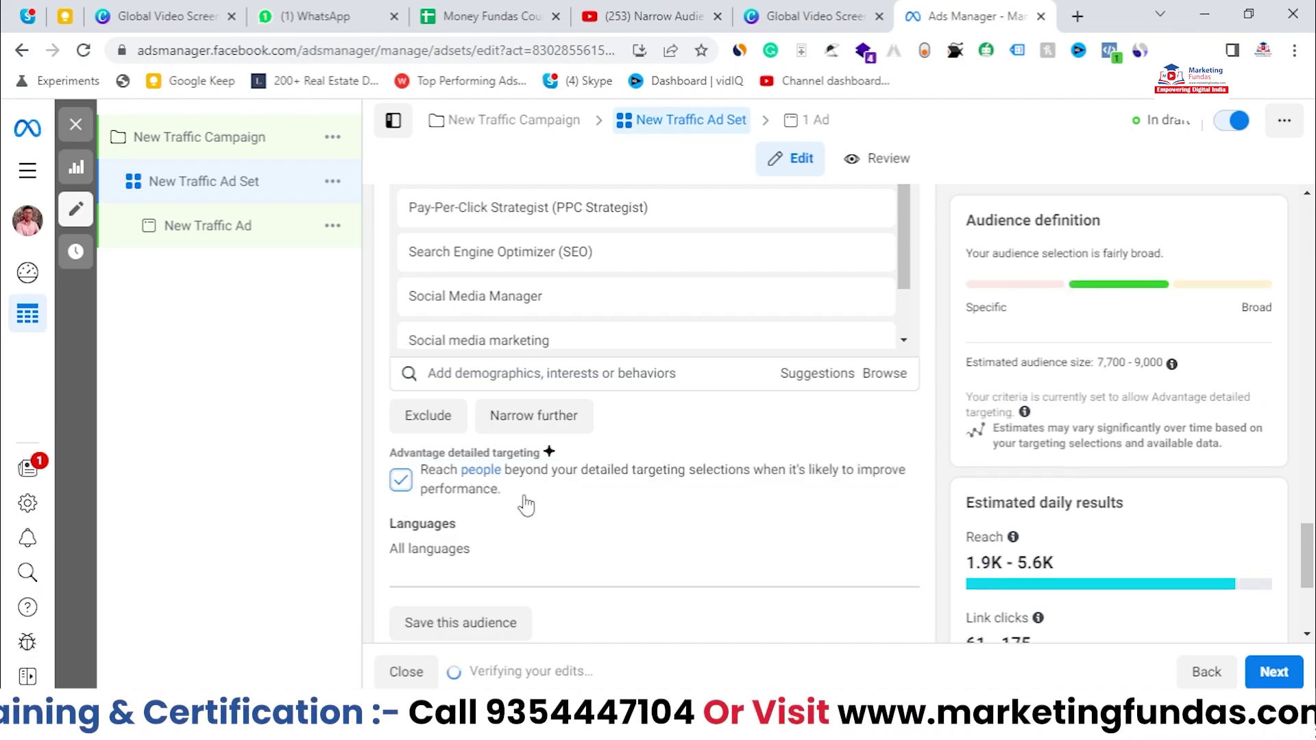
pyautogui.moveTo(502, 490); pyautogui.dragTo(420, 471)
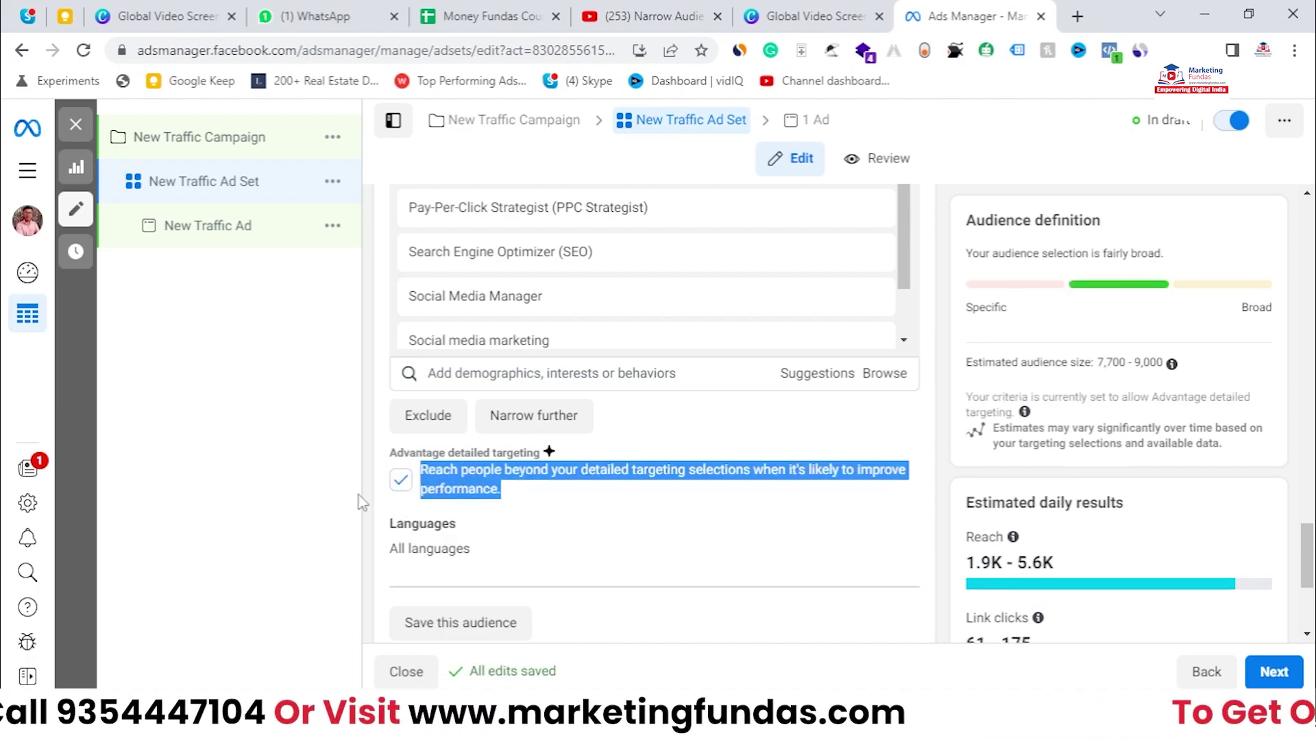
pyautogui.scroll(2, 739, 518)
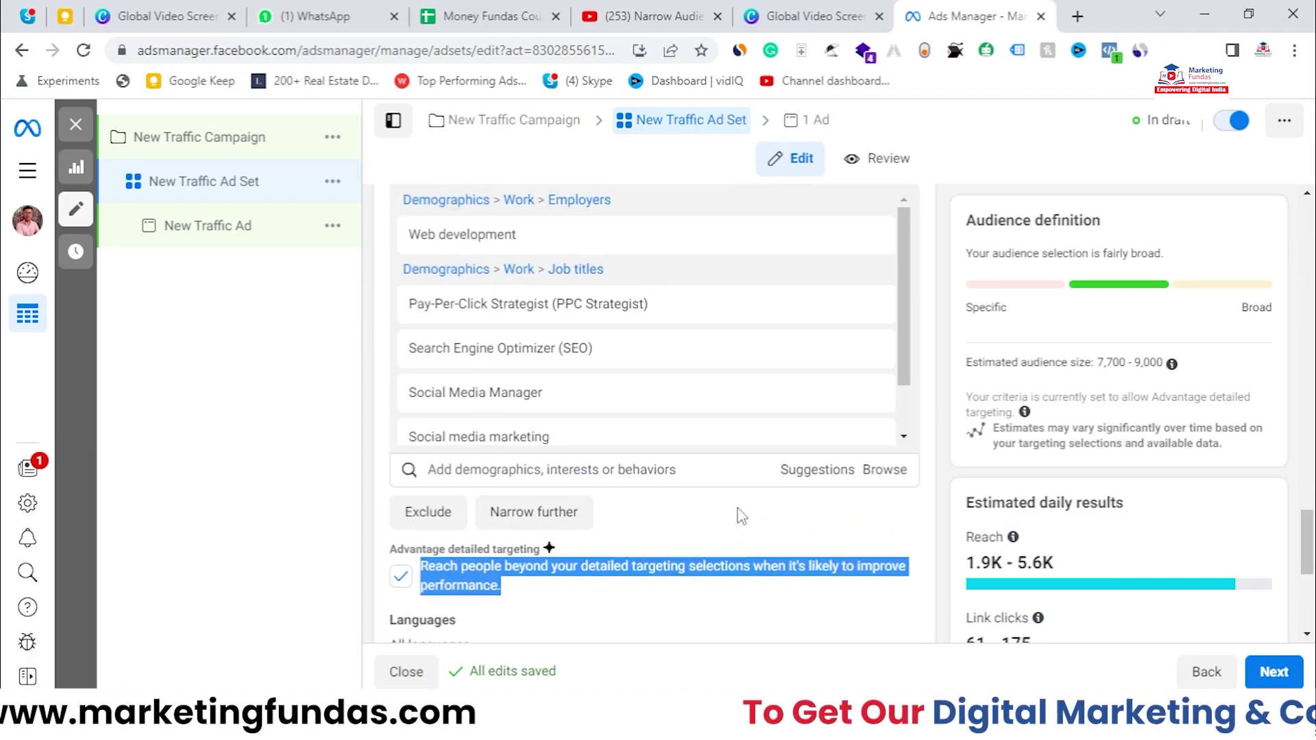
pyautogui.scroll(2, 740, 515)
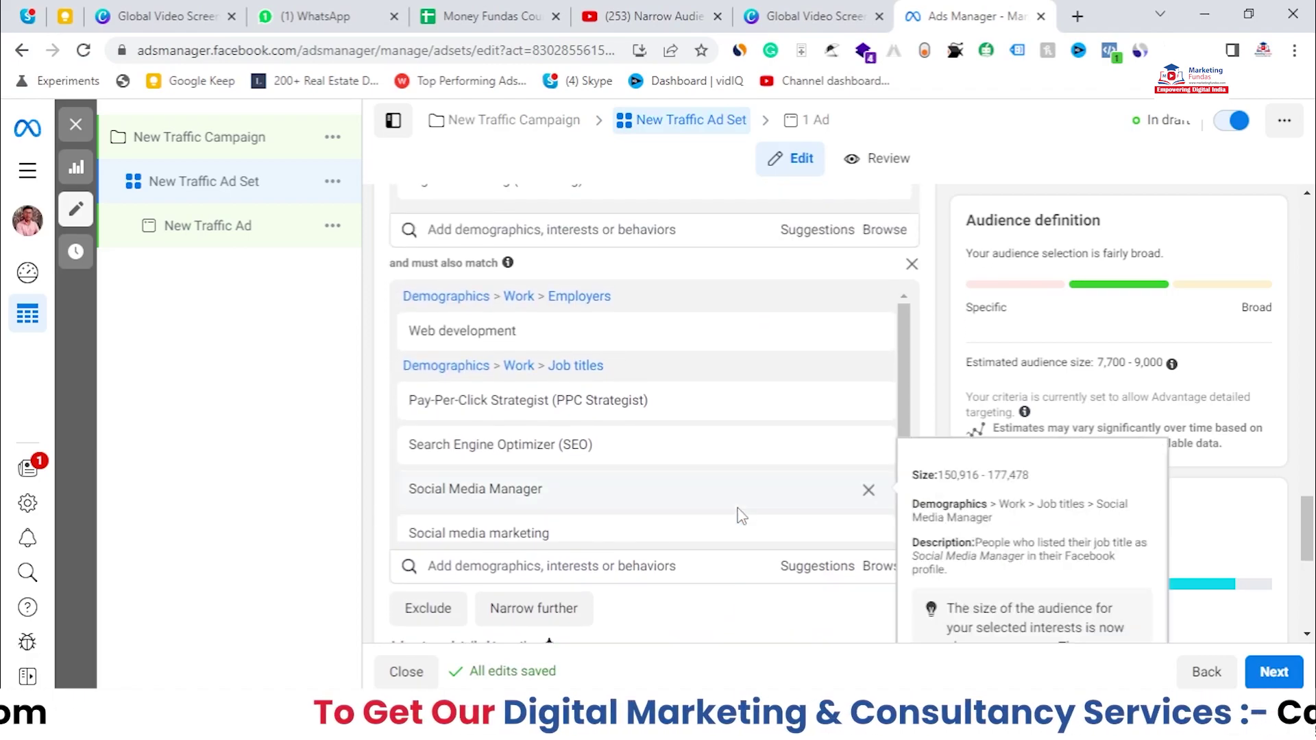